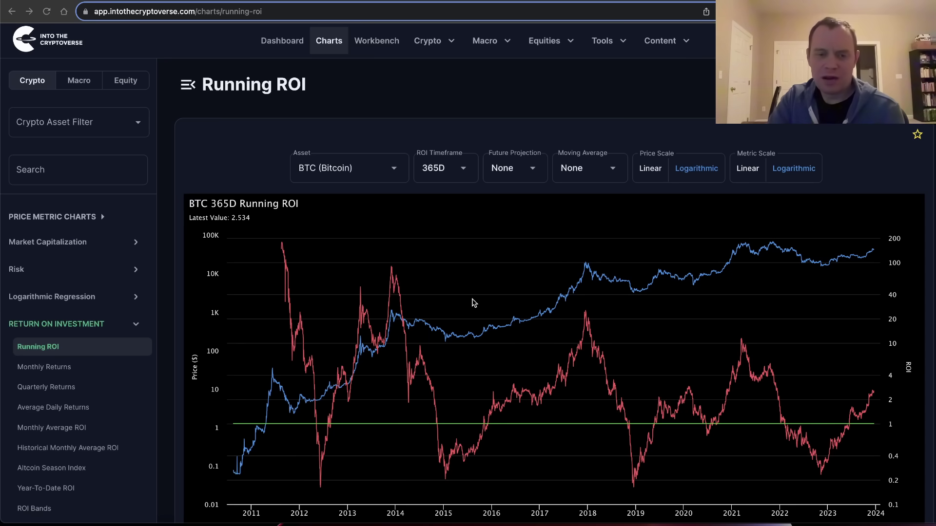
Step: Check the asset list and keep Bitcoin as the charted asset
left_click(362, 169)
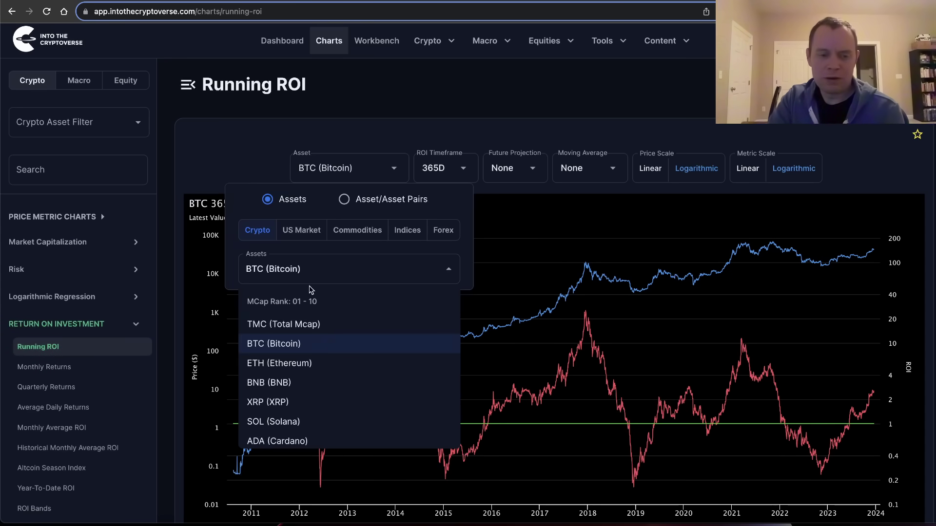
scroll(306, 304, "down", 5)
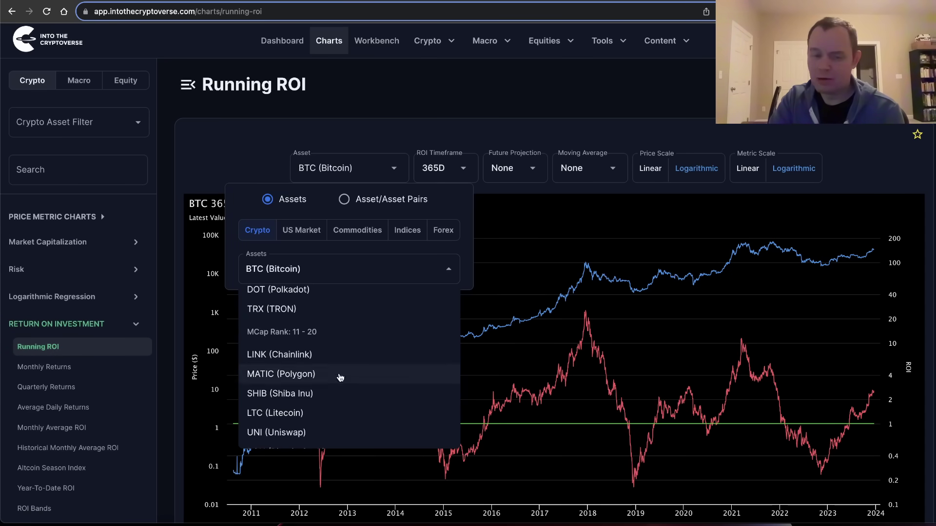
left_click(673, 244)
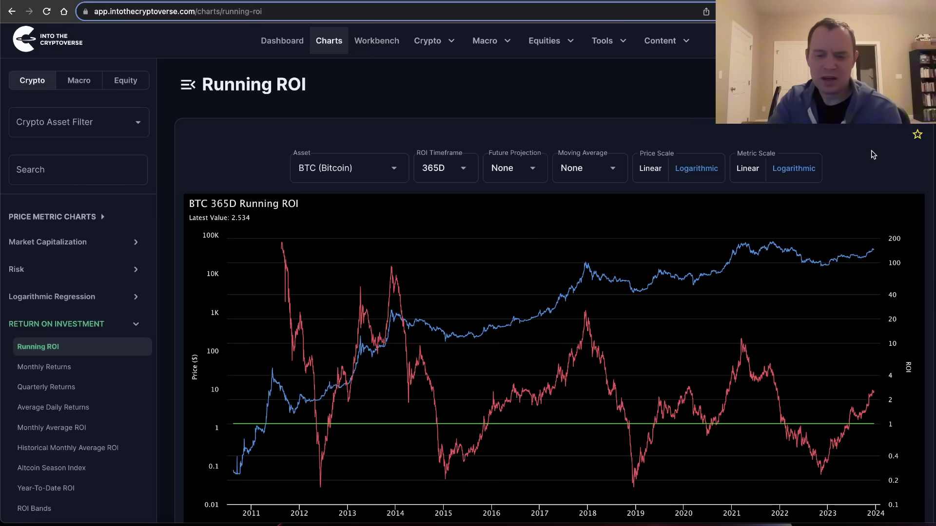
Step: Zoom the chart into late 2022 through 2023, then restore the full 2011–2024 range
mouse_move(835, 251)
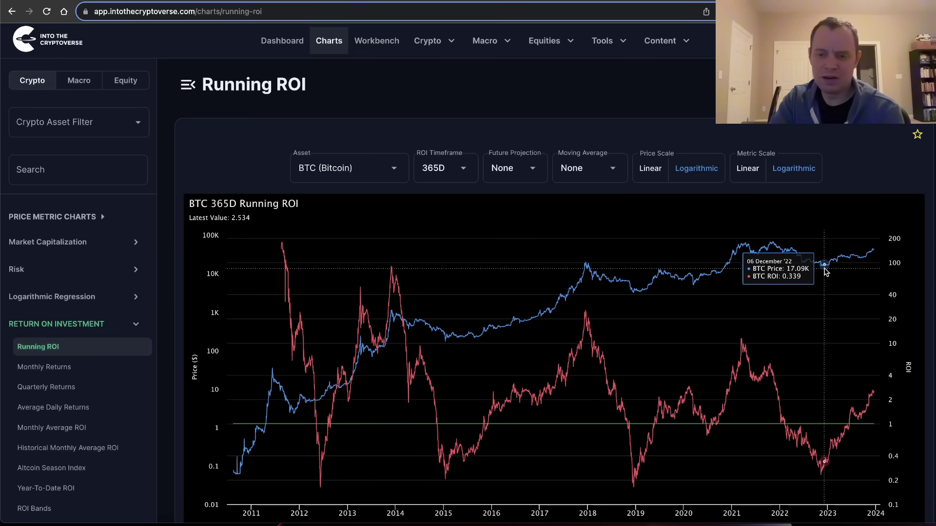
left_click_drag(807, 293, 877, 292)
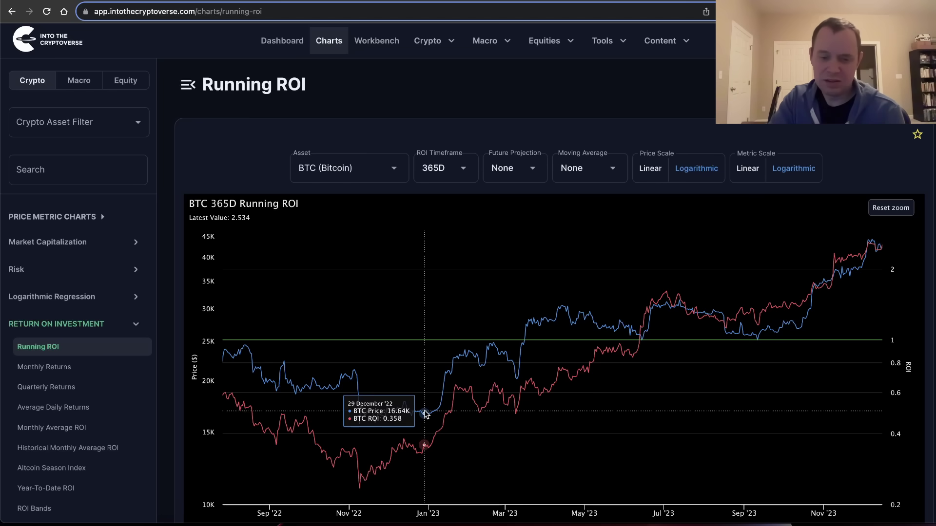
left_click(891, 208)
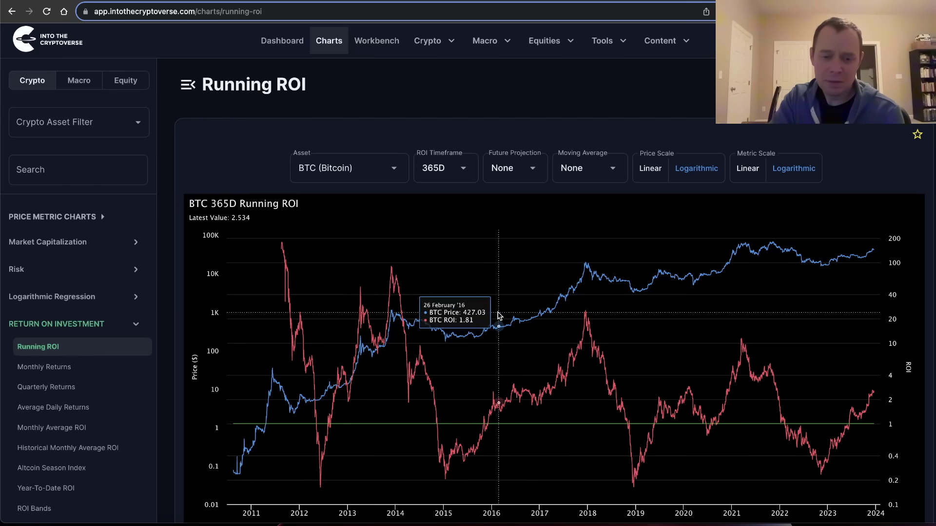
Step: Zoom into 2016–2017, reset the axes, then zoom to April 2019 through December 2020
left_click_drag(497, 313, 559, 314)
scroll(703, 359, "down", 2)
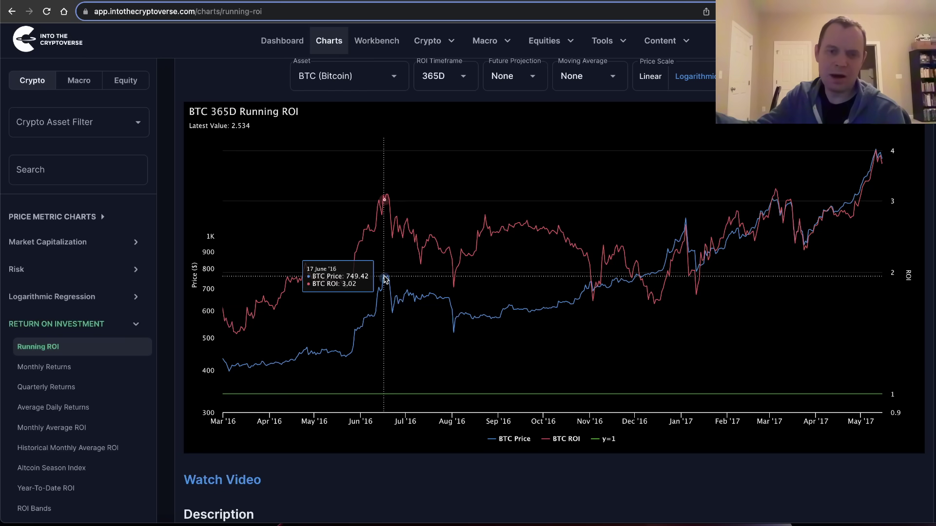
left_click(883, 127)
left_click_drag(650, 341, 727, 341)
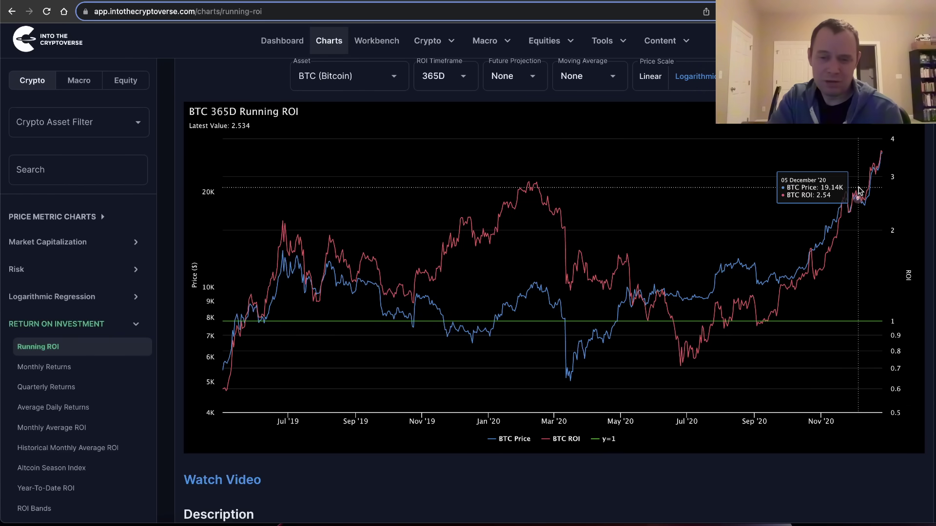
Step: Reset the chart to 2011–2024 and look over the Future Projection settings without changes
double_click(731, 243)
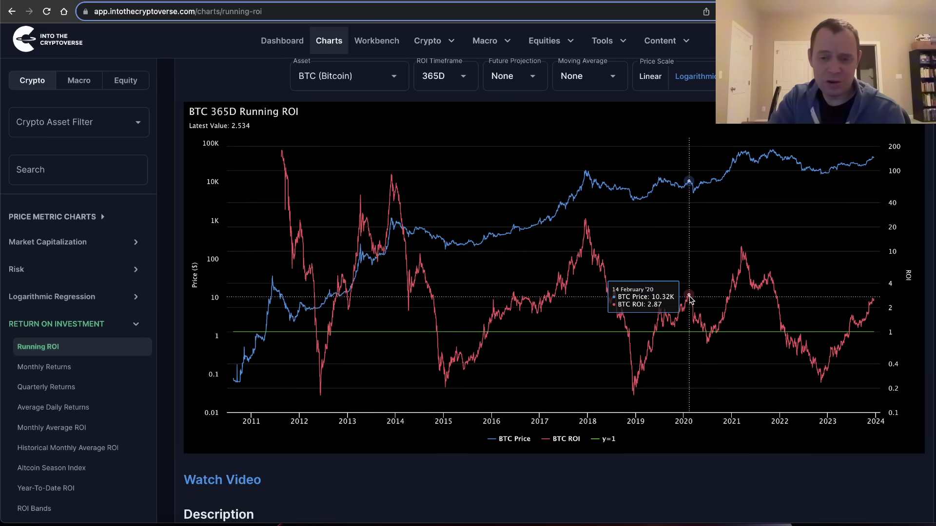
scroll(691, 300, "up", 1)
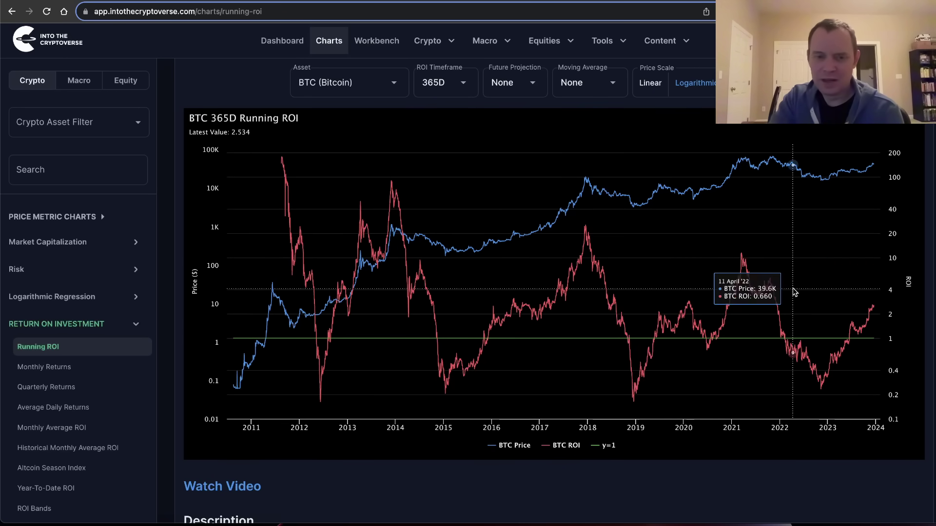
scroll(795, 292, "up", 1)
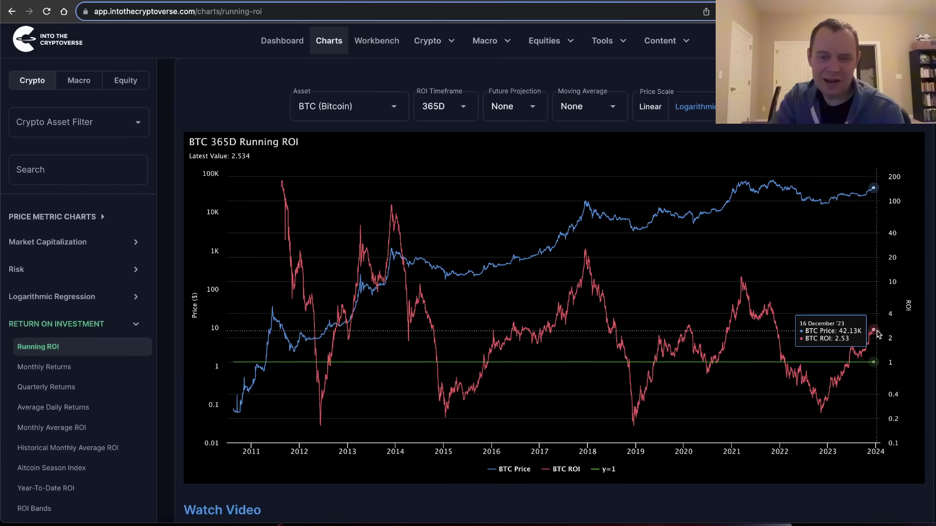
left_click(518, 115)
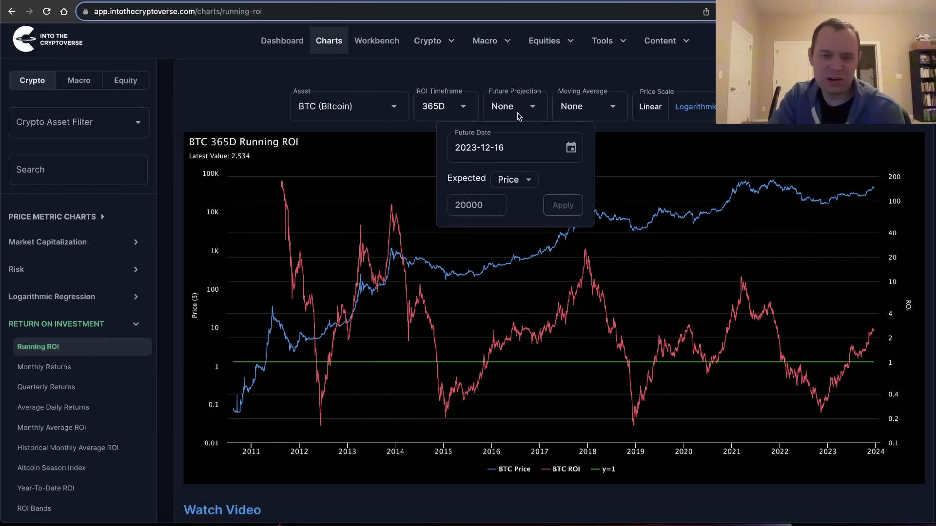
left_click(281, 86)
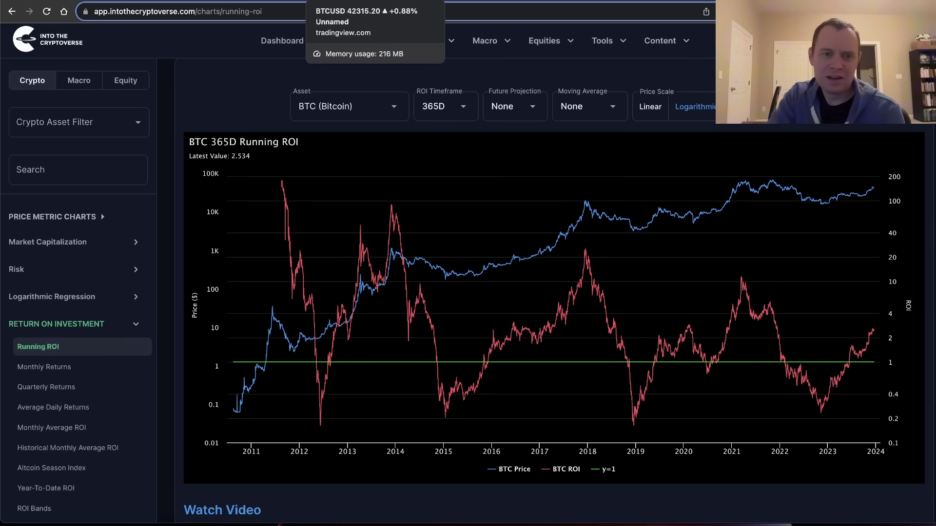
left_click(351, 2)
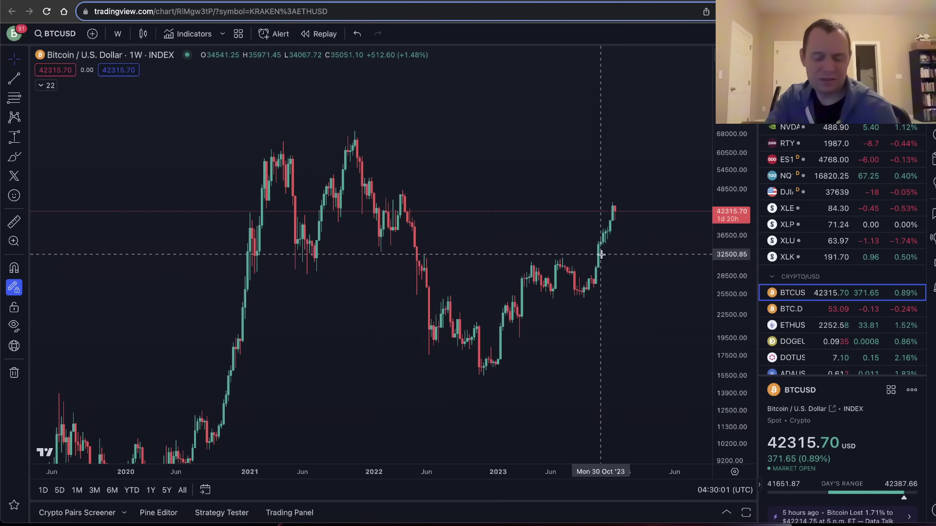
left_click(183, 35)
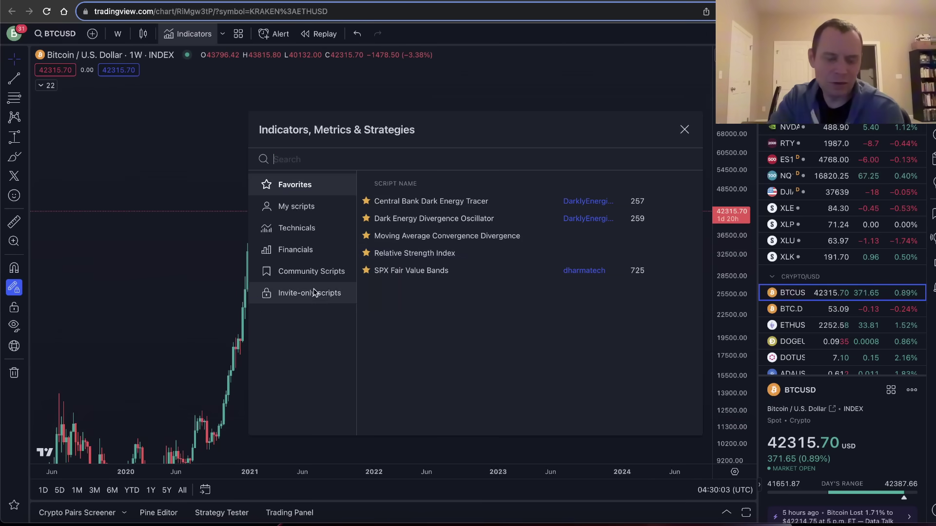
left_click(395, 253)
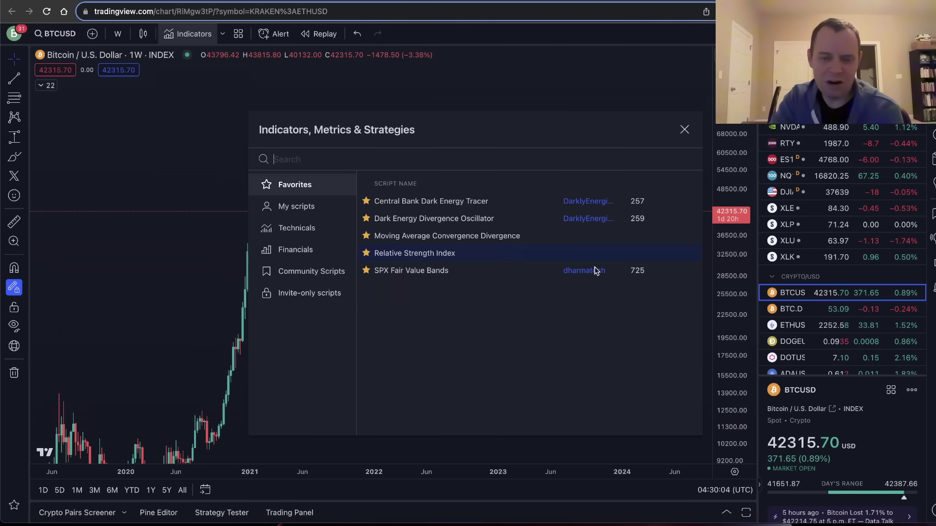
left_click(684, 129)
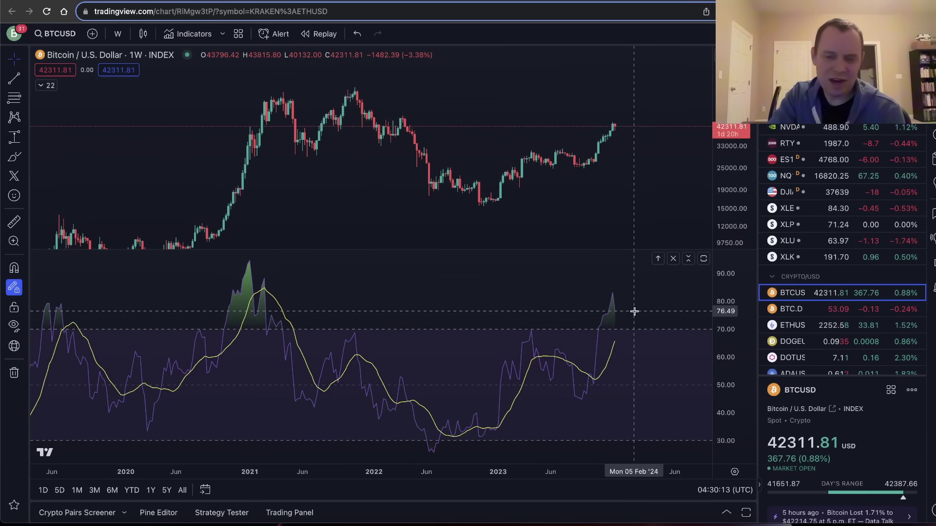
left_click(673, 258)
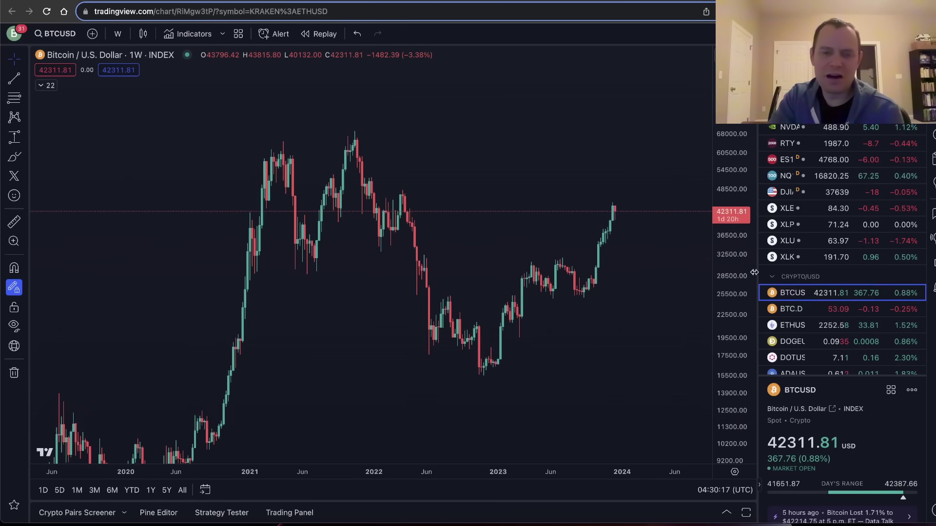
scroll(629, 208, "down", 3)
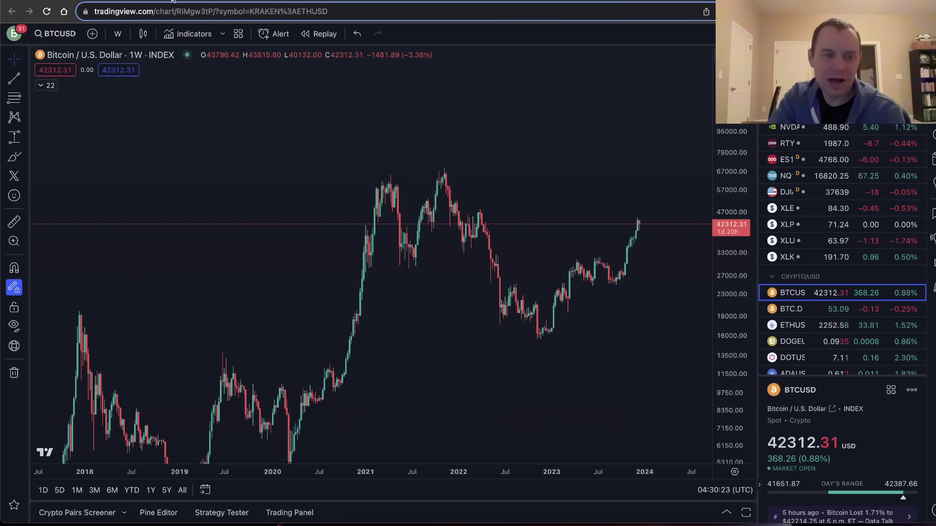
left_click(153, 2)
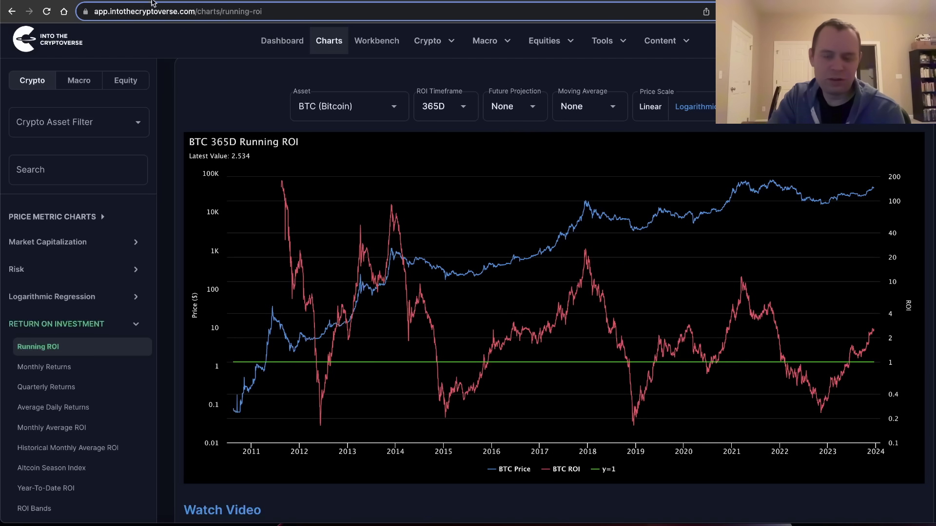
Step: Keep 365D and apply a Future Projection of 46000 expected price on 2024-01-07
left_click(442, 114)
left_click(484, 103)
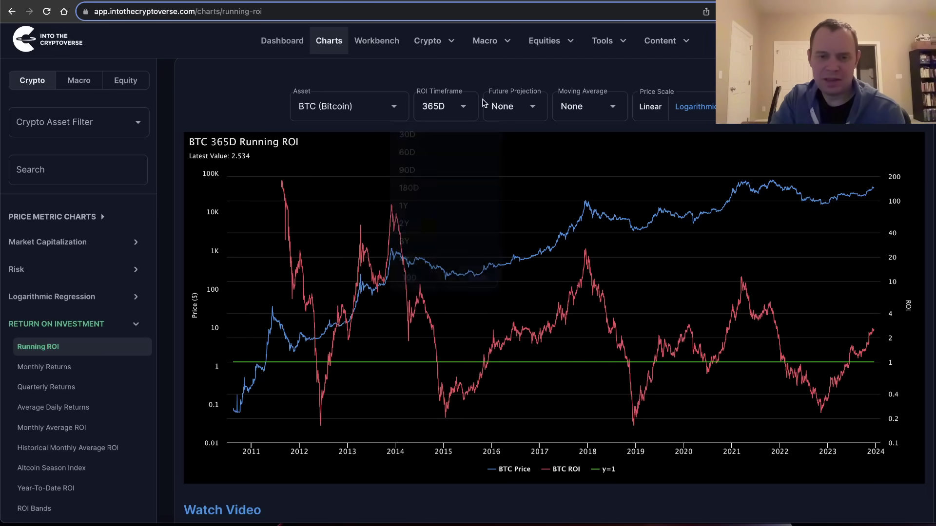
left_click(494, 106)
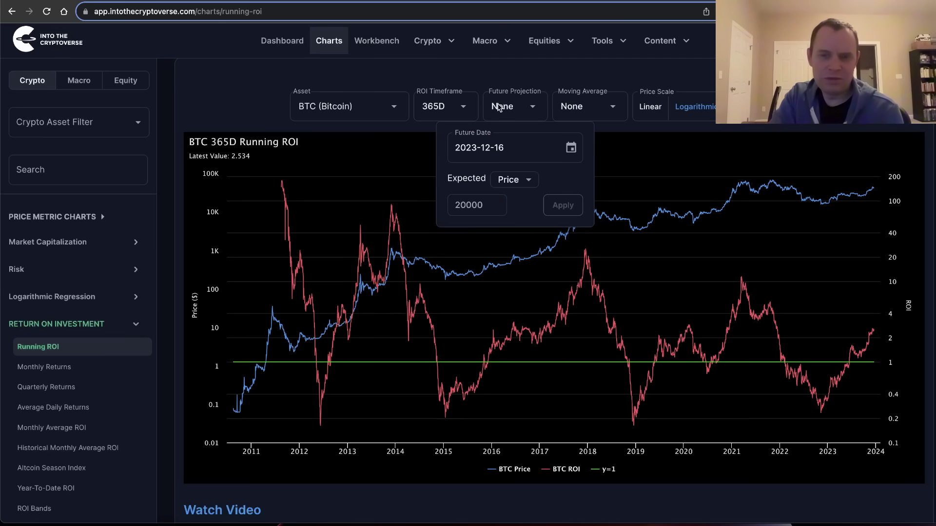
left_click(487, 152)
left_click(571, 148)
left_click(598, 185)
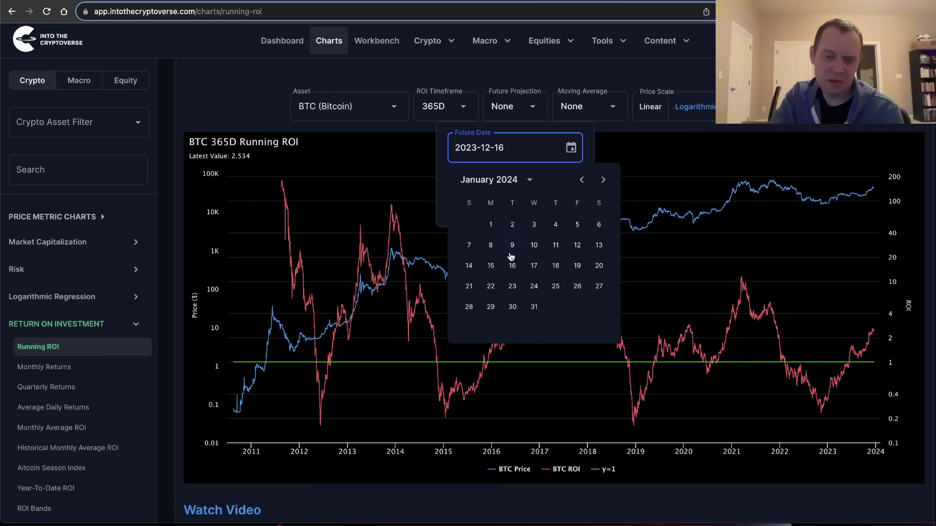
left_click(469, 247)
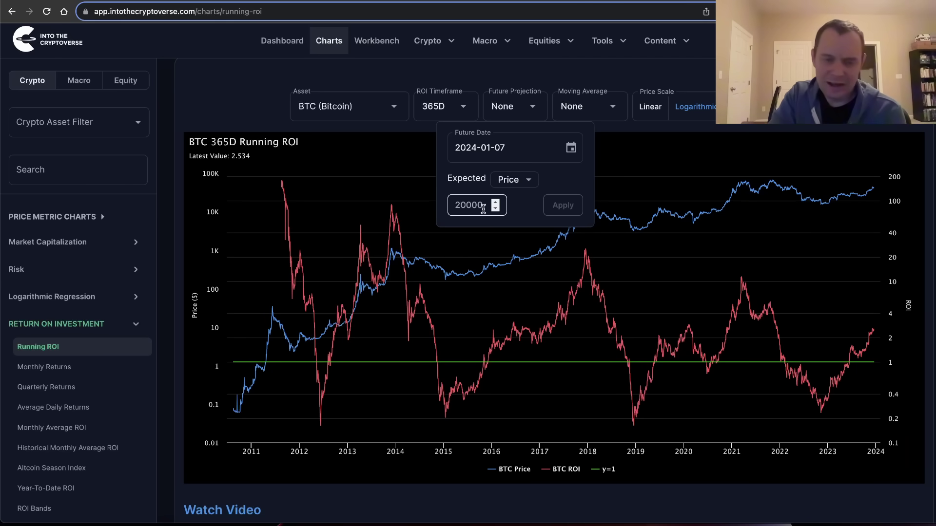
left_click(483, 209)
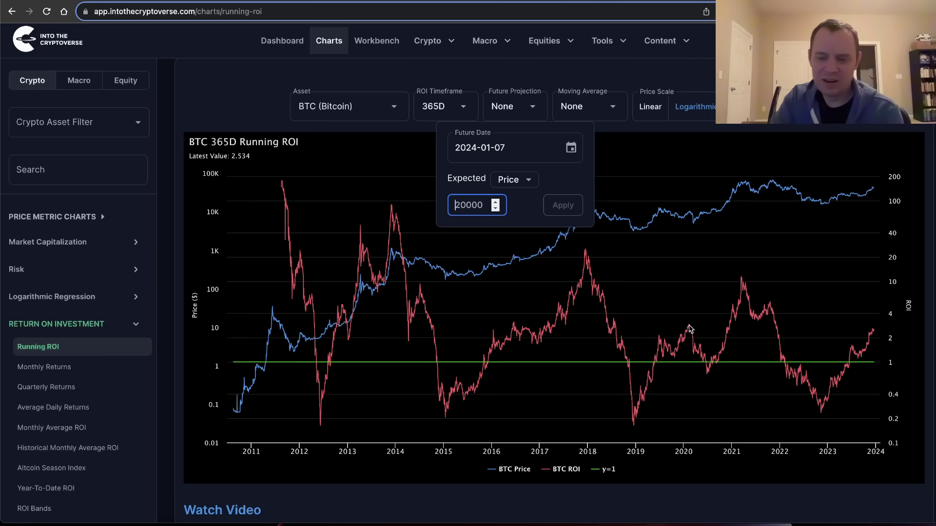
key("BackSpace")
key("BackSpace")
key("BackSpace")
key("BackSpace")
key("BackSpace")
type("46")
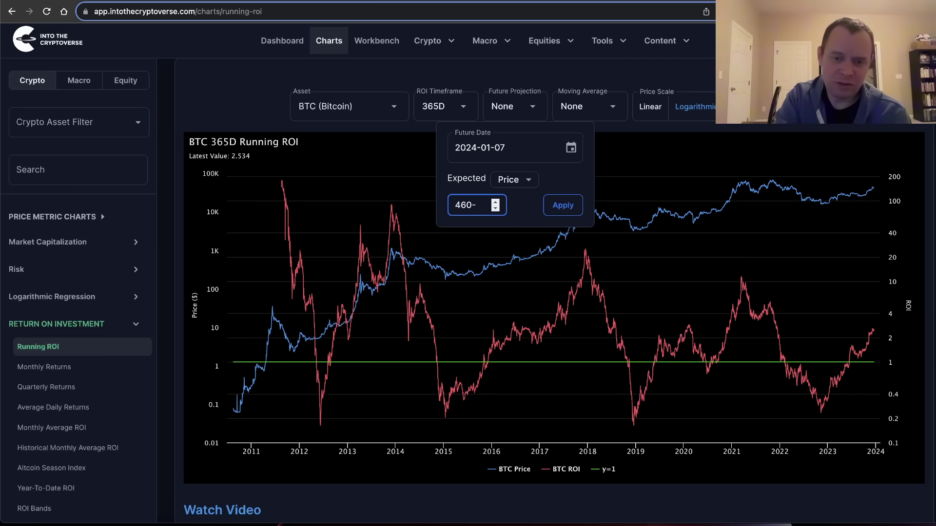
left_click(559, 207)
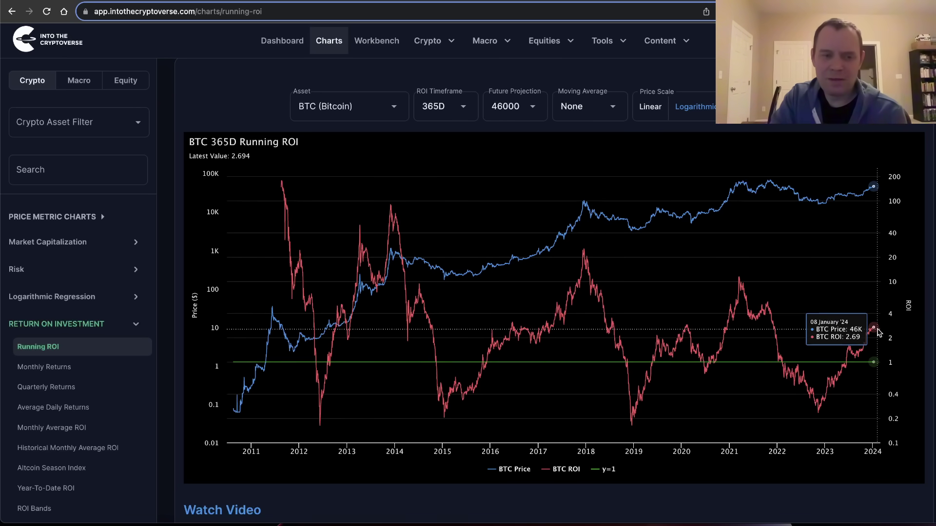
Step: Change the projected price to 48000, then zoom the chart to Sep 2019–Jan 2024
left_click(501, 109)
left_click(465, 221)
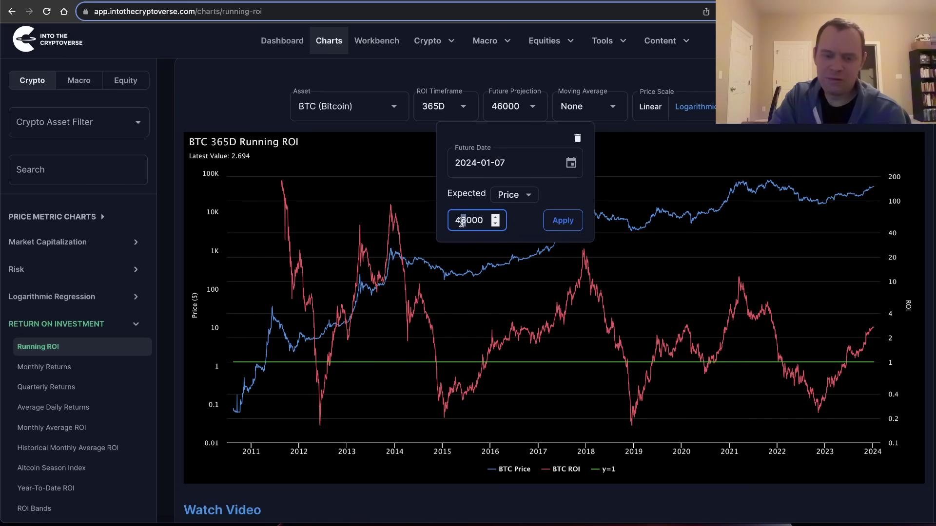
key("BackSpace")
type("8")
left_click(563, 225)
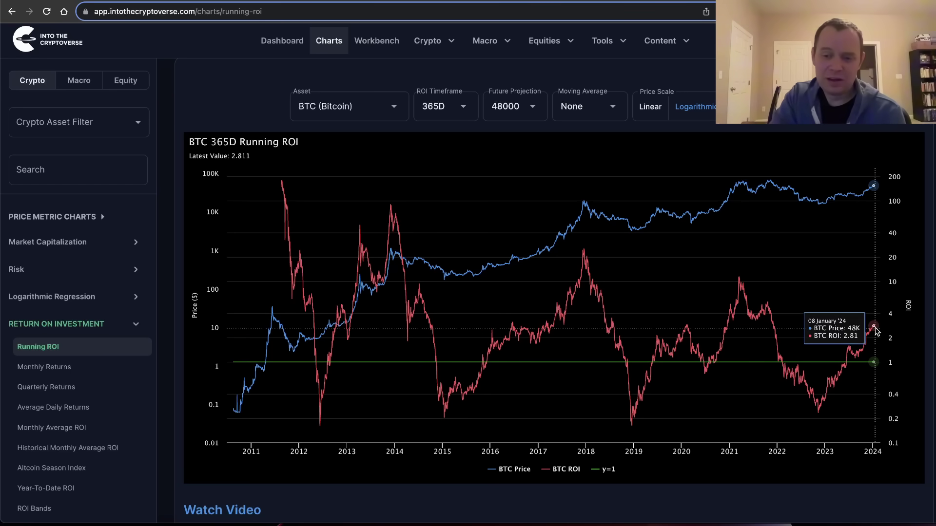
left_click_drag(662, 332, 900, 326)
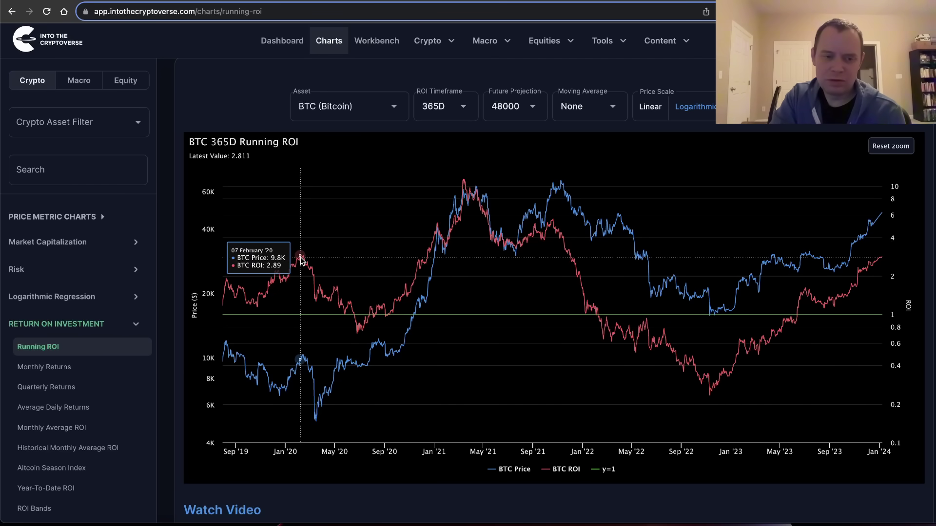
Step: Reset zoom to the full history and apply a 48500 expected price projection
left_click(890, 146)
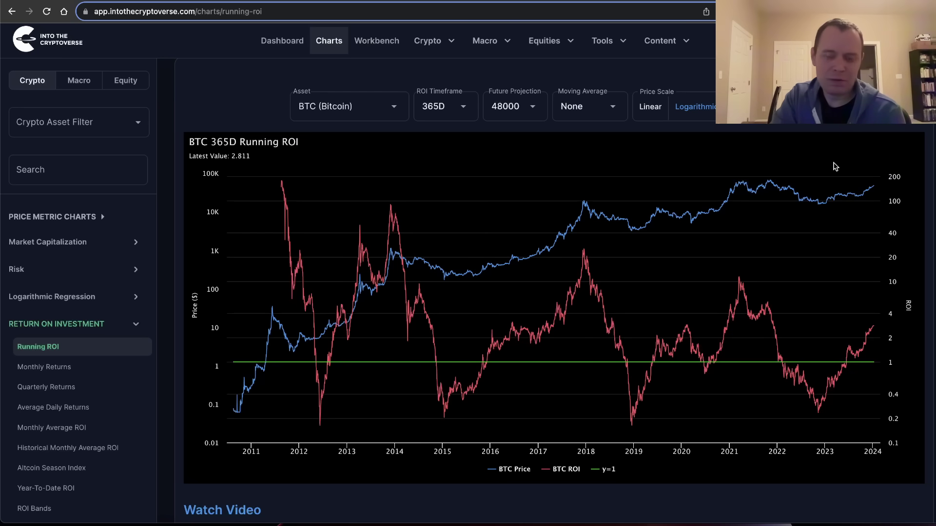
left_click(507, 109)
left_click_drag(482, 219, 449, 220)
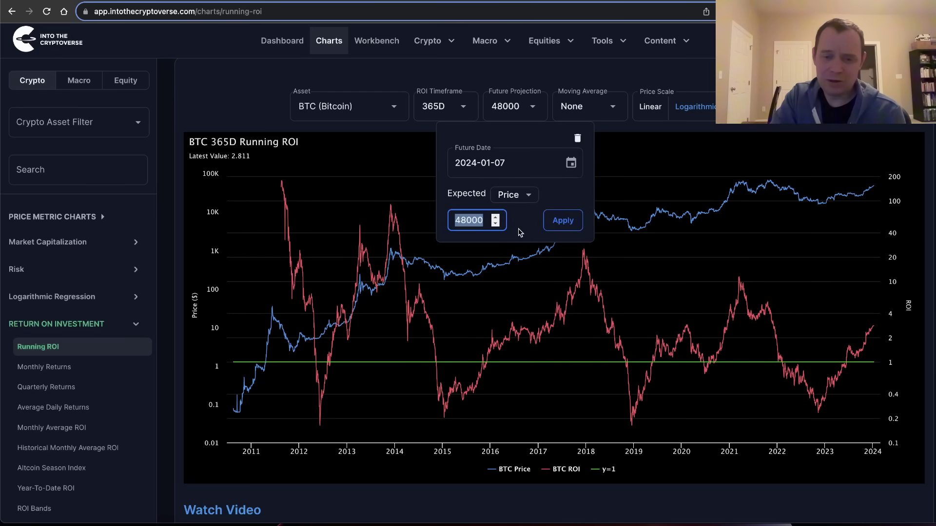
key("Right")
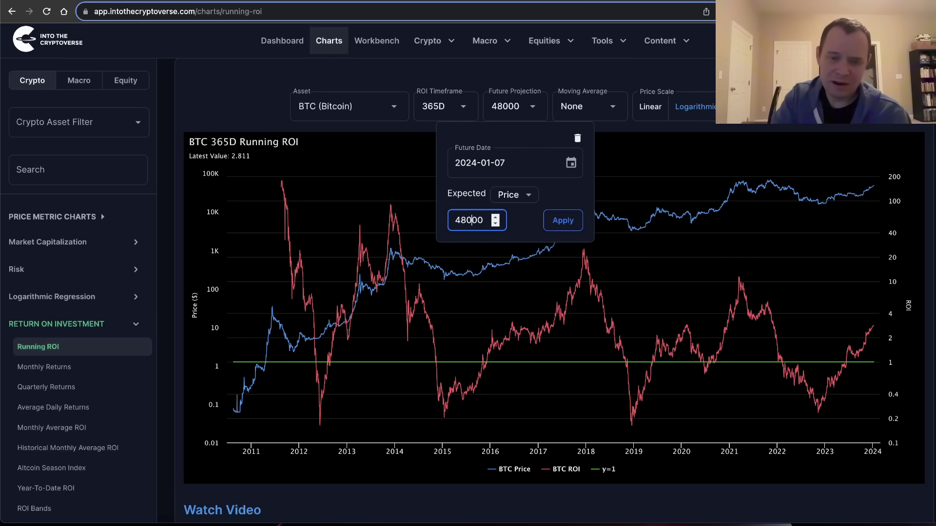
key("BackSpace")
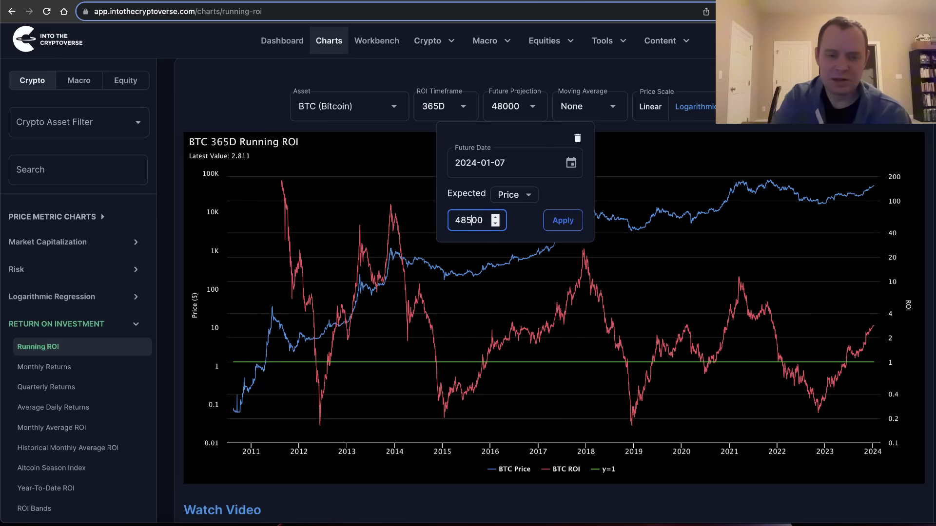
left_click(565, 223)
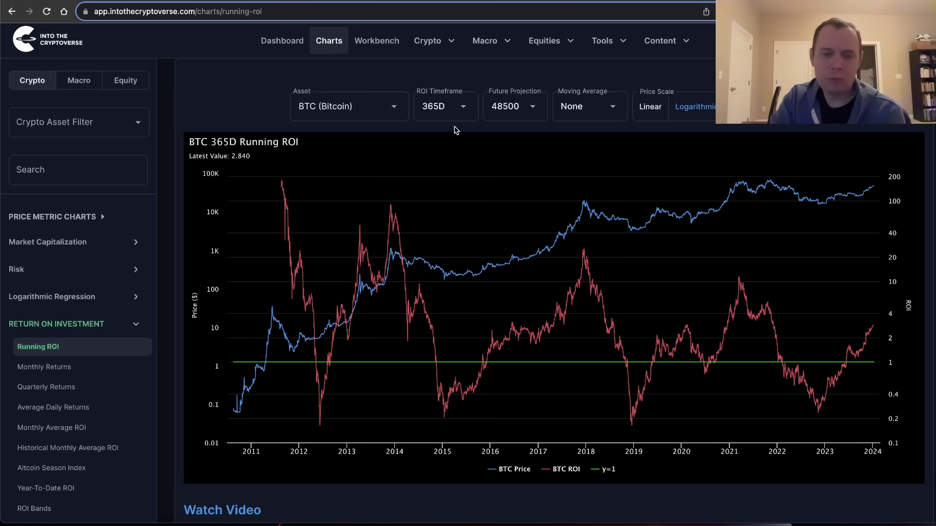
Step: Move the projection date to 2024-01-01, apply it, and review the saved settings
left_click(506, 117)
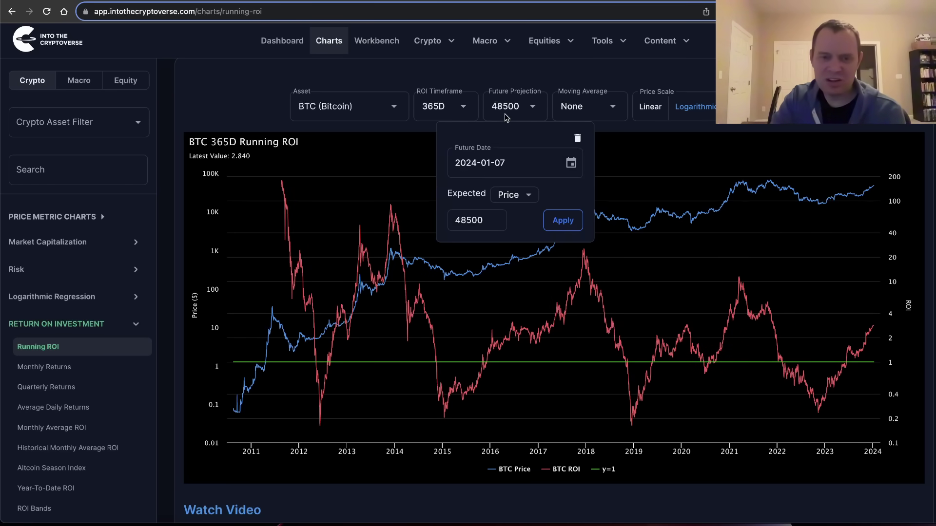
left_click(511, 163)
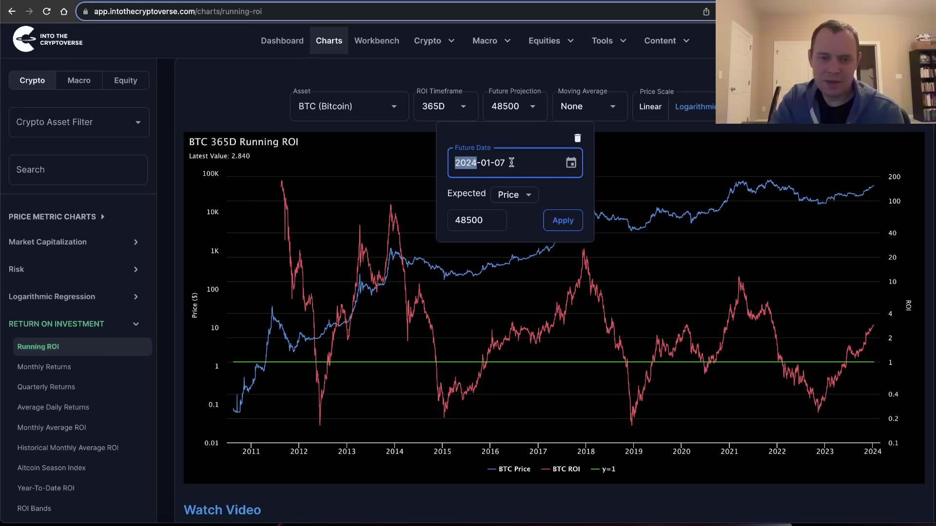
left_click(570, 164)
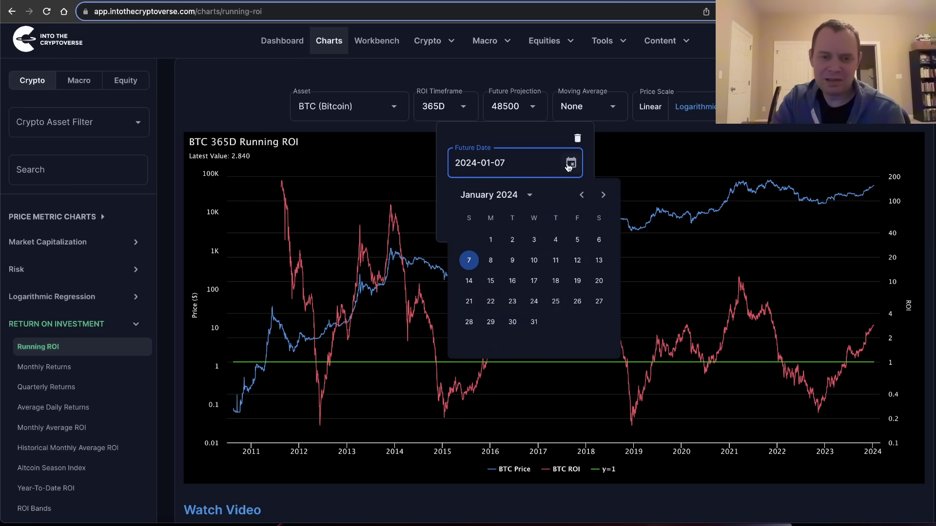
left_click(491, 240)
left_click(564, 225)
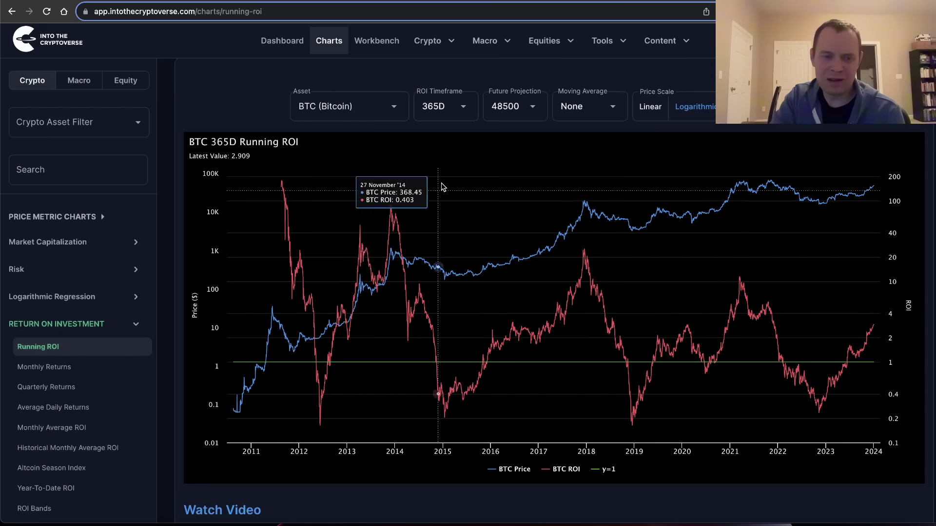
left_click(515, 117)
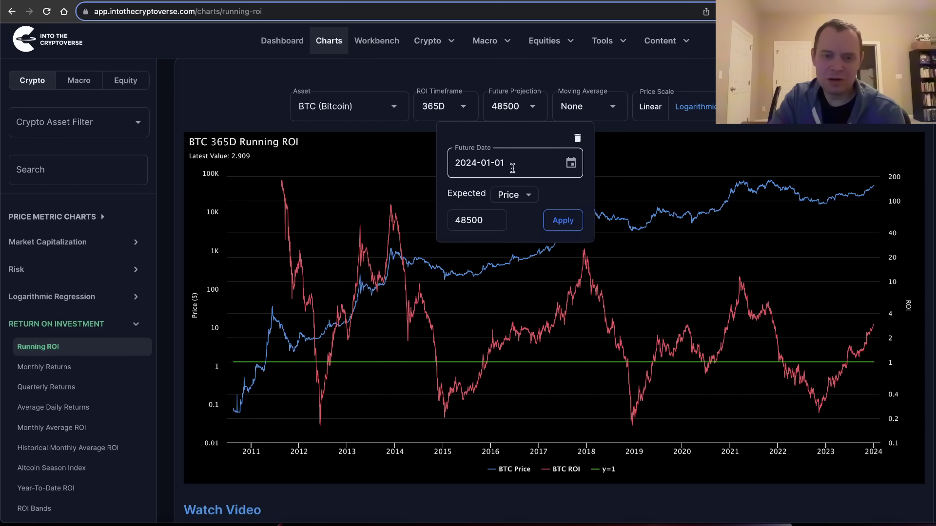
left_click(317, 162)
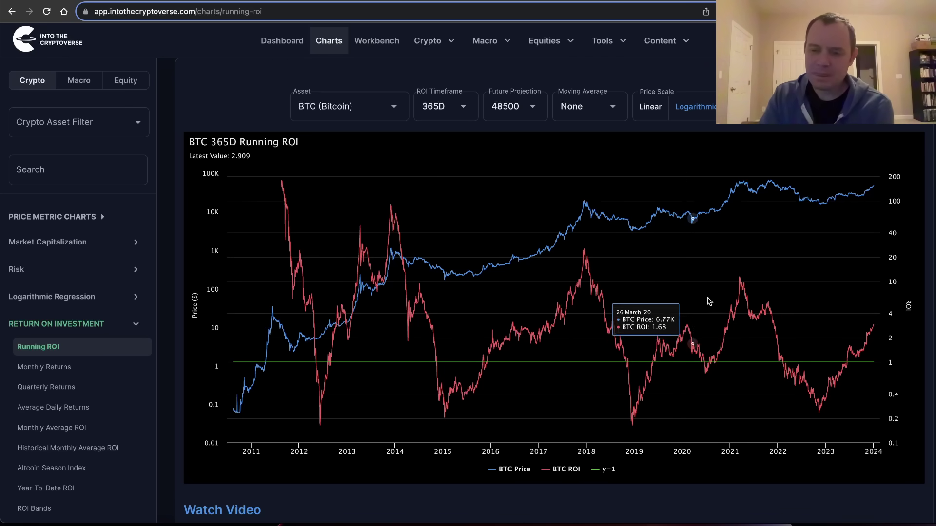
left_click(578, 108)
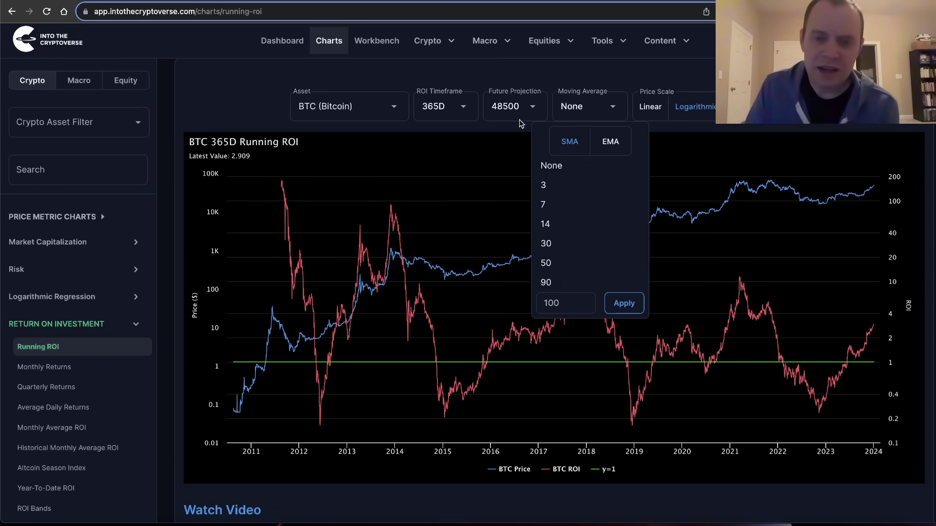
left_click(499, 146)
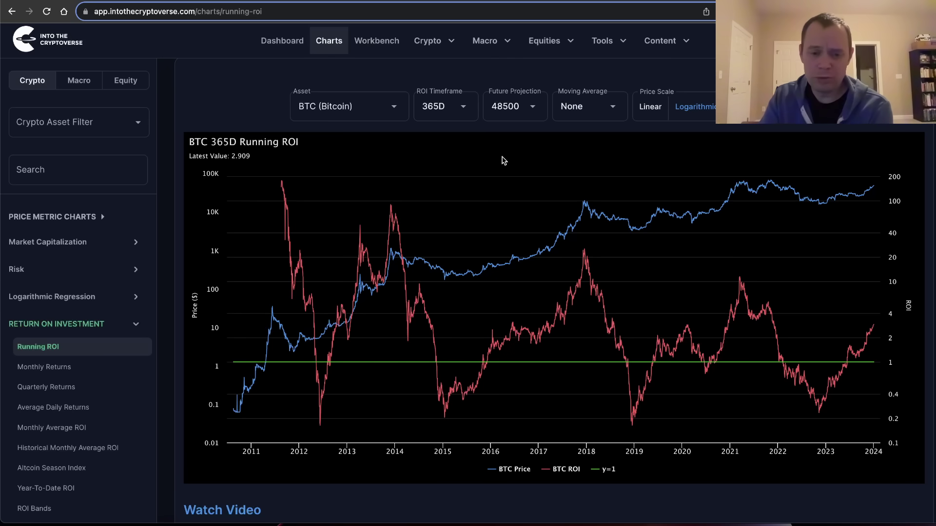
mouse_move(505, 172)
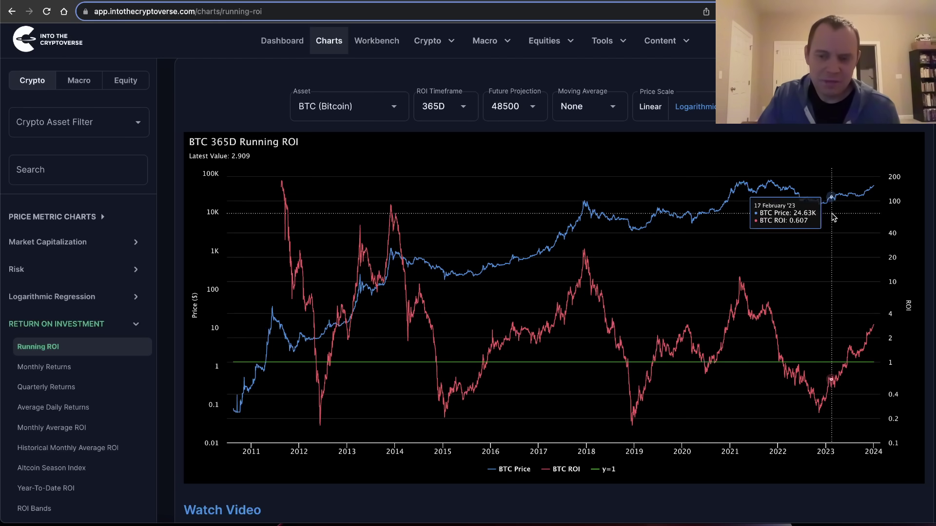
left_click_drag(801, 229, 880, 229)
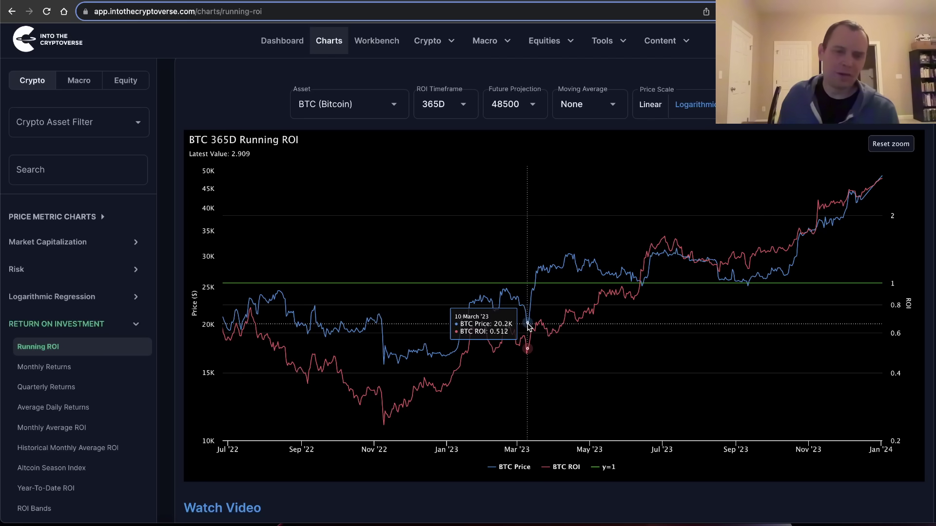
Step: Restore the full history, keep 365D, and set the projection date to 2024-03-14
left_click(891, 144)
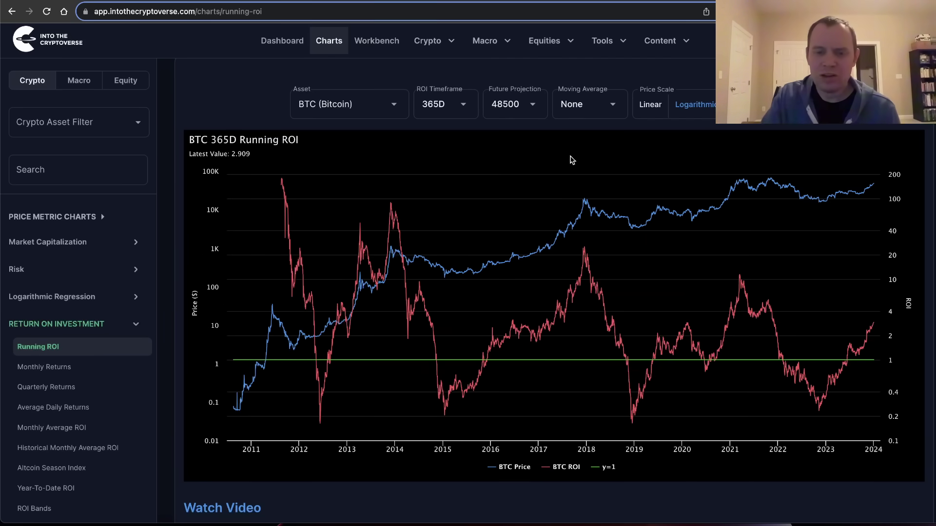
left_click(438, 111)
left_click(516, 80)
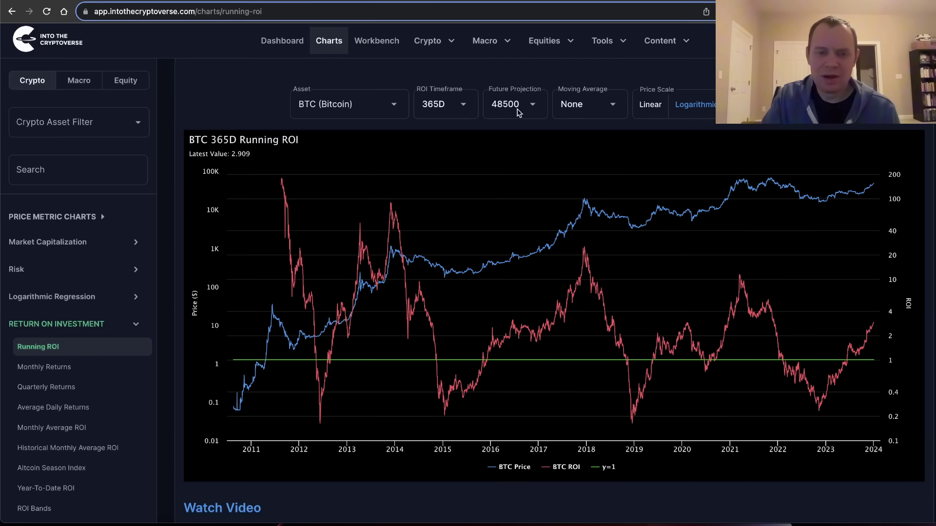
left_click(518, 113)
left_click(570, 161)
left_click(603, 193)
left_click(603, 192)
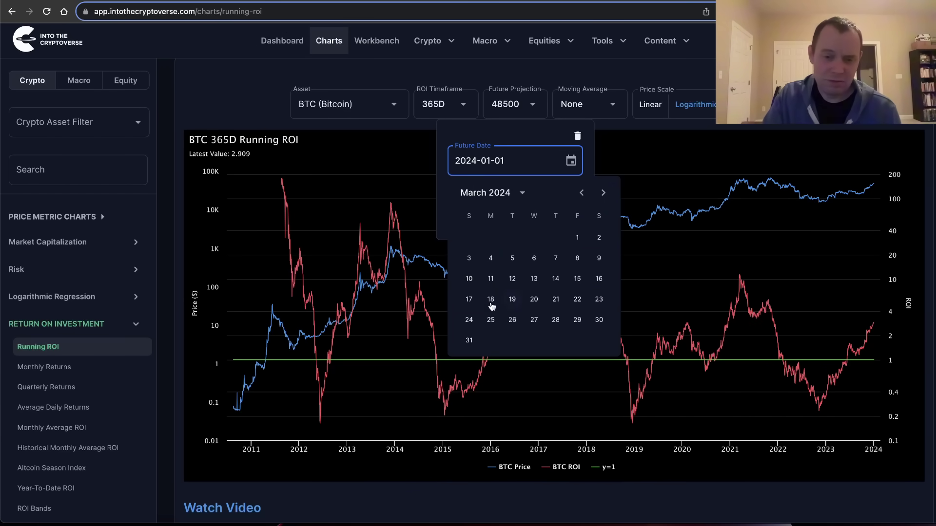
left_click(556, 279)
Step: Replace the expected price with 20000 and apply the projection
left_click(495, 222)
left_click_drag(487, 215, 401, 215)
type("200")
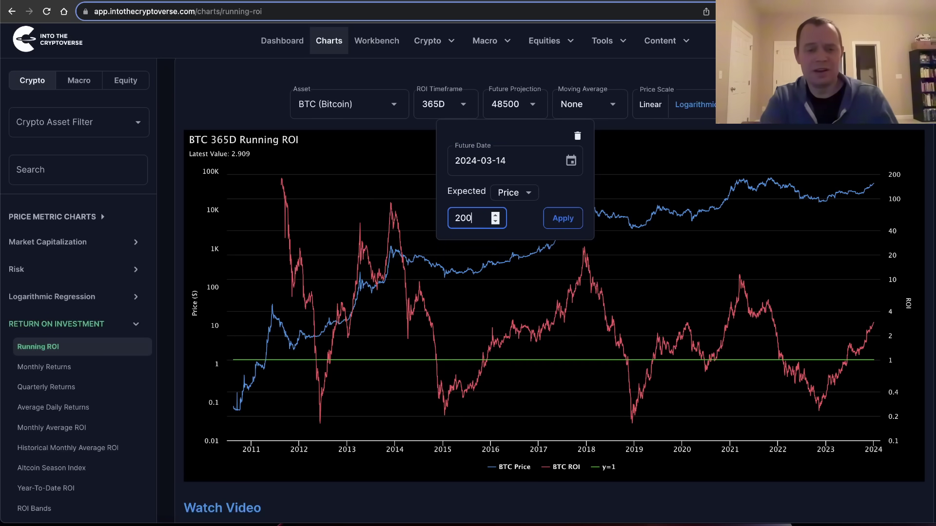
type("00")
left_click(573, 228)
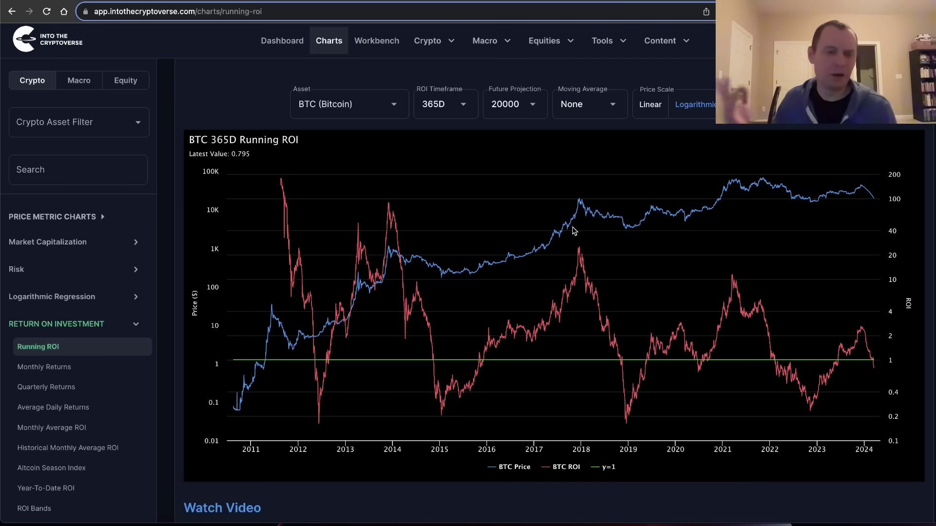
mouse_move(576, 230)
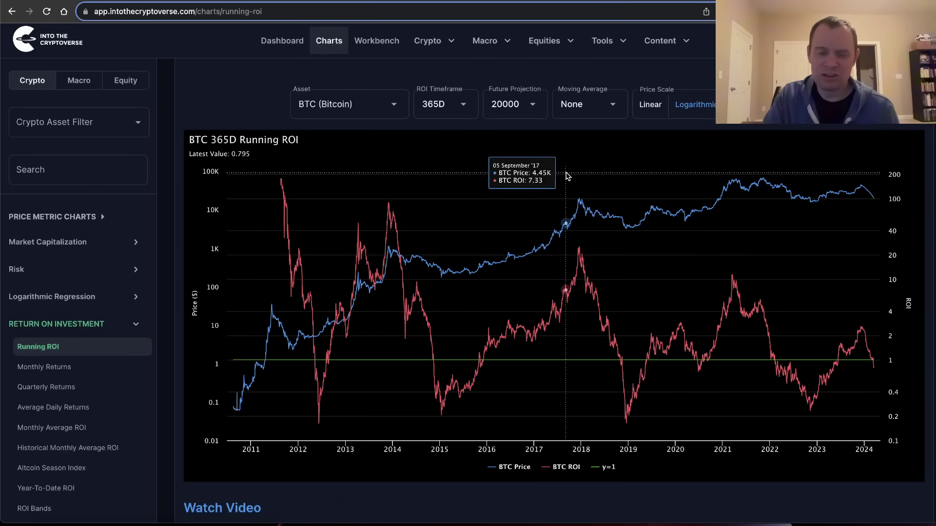
Step: Delete the future price projection with the trash icon, leaving it at None
left_click(515, 107)
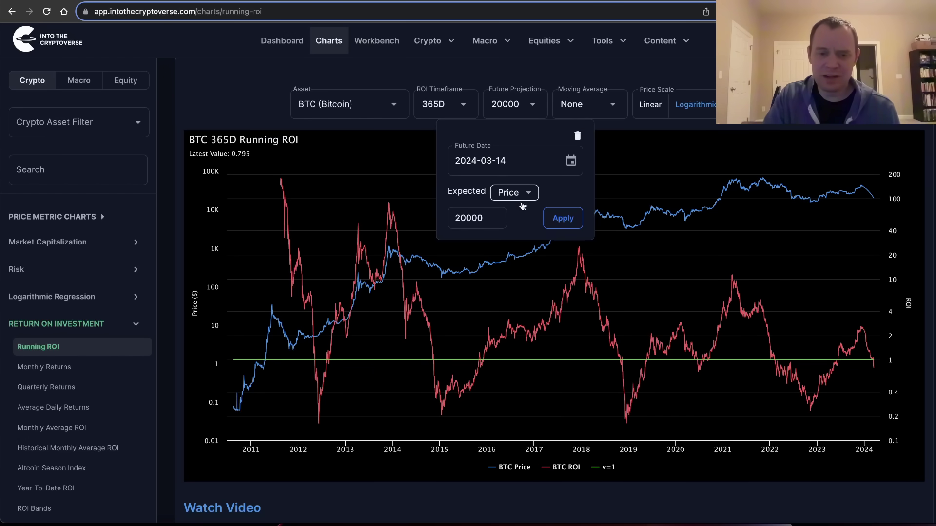
left_click(577, 136)
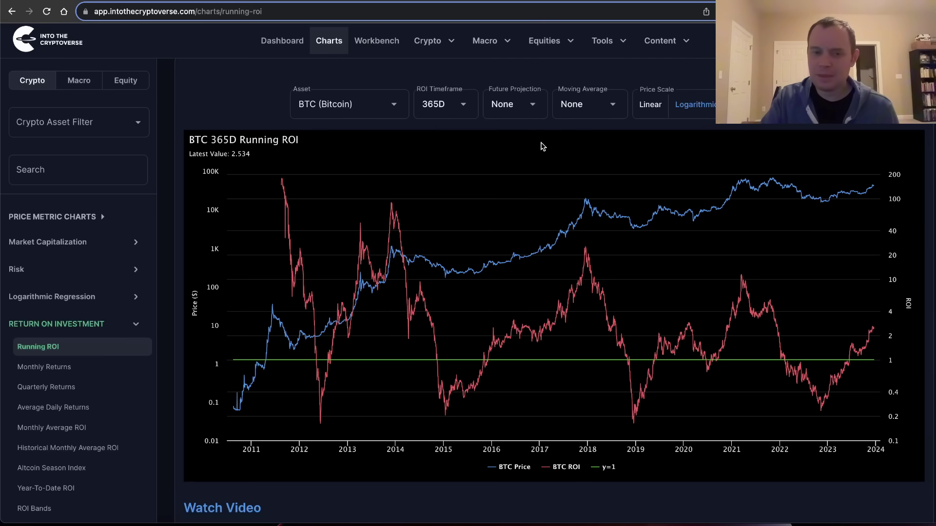
Step: Switch the ROI timeframe to 2Y (730D), zoom mid-2019 to 2023, then reset zoom
left_click(427, 107)
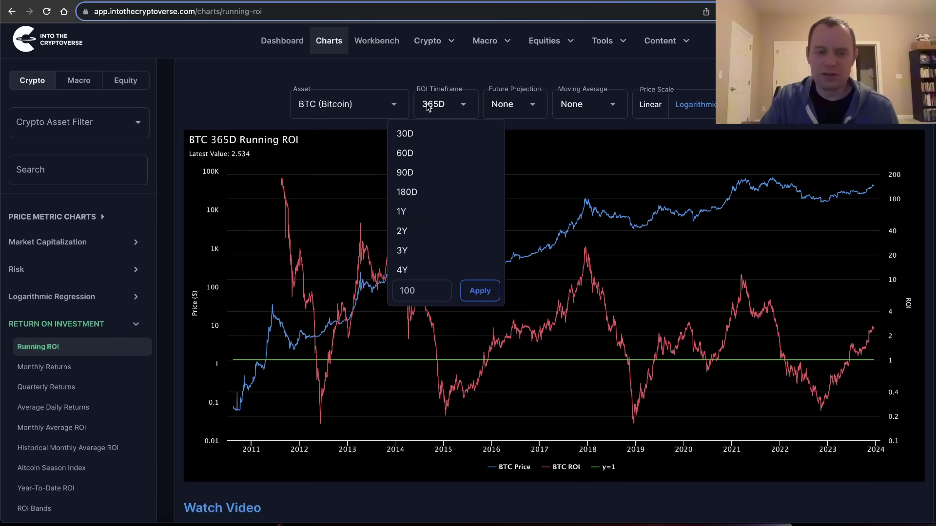
left_click(403, 231)
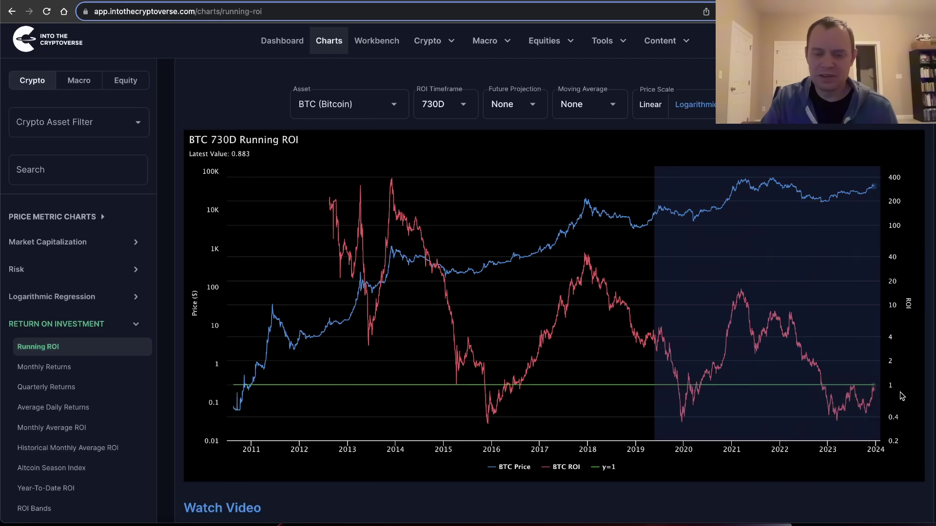
left_click_drag(658, 395, 877, 396)
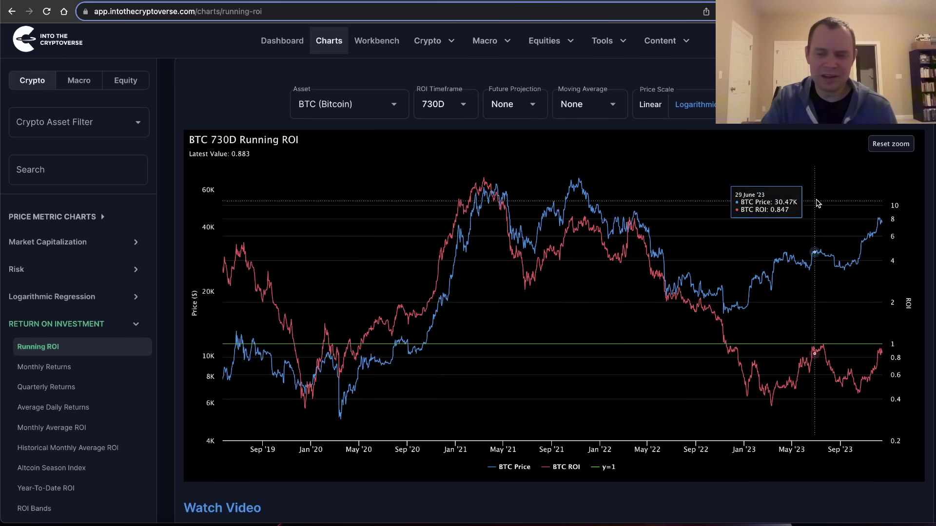
left_click(883, 143)
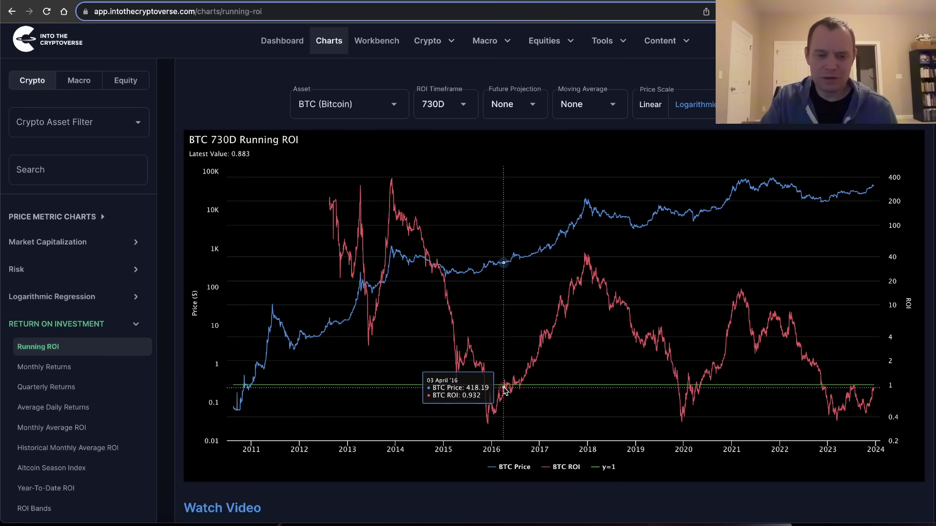
Step: Zoom into Apr '15–Oct '17, Oct '22–Dec '23 and Jun '22–Dec '23, resetting after each
left_click_drag(454, 394, 578, 393)
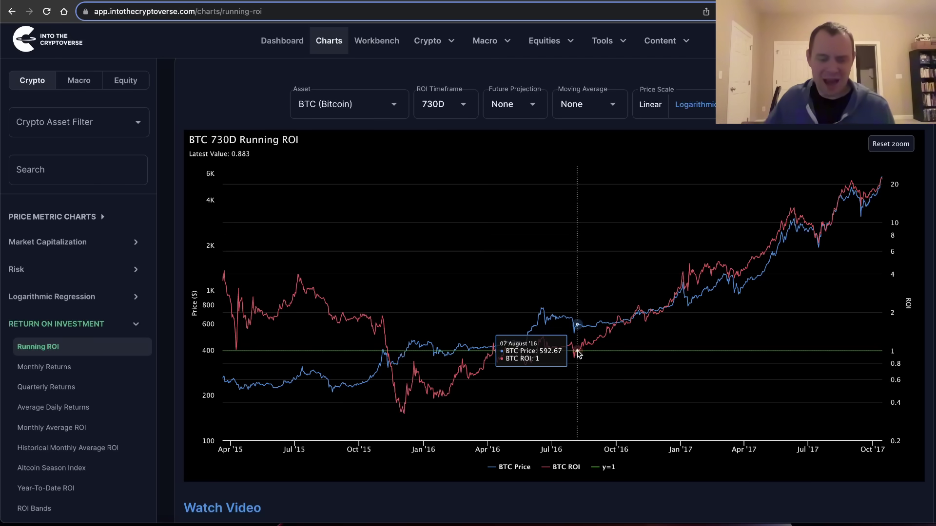
left_click(892, 143)
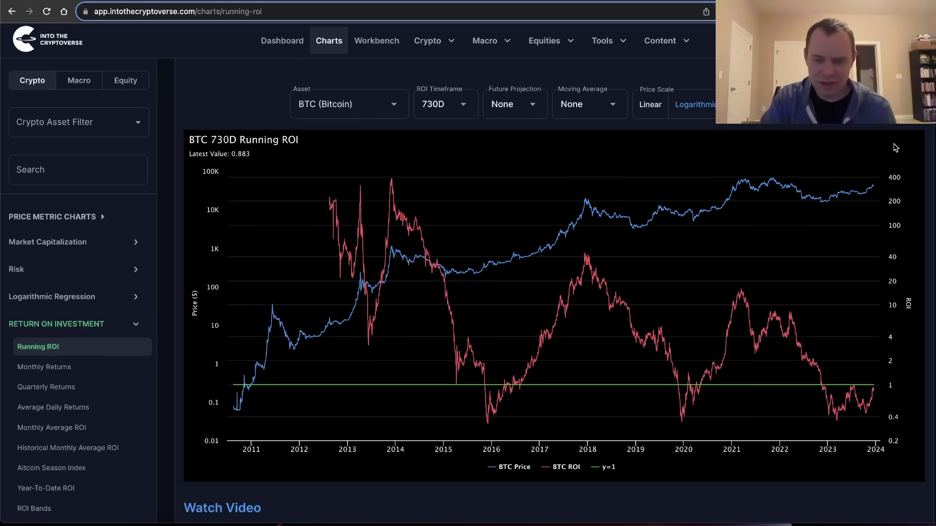
left_click_drag(812, 378, 888, 385)
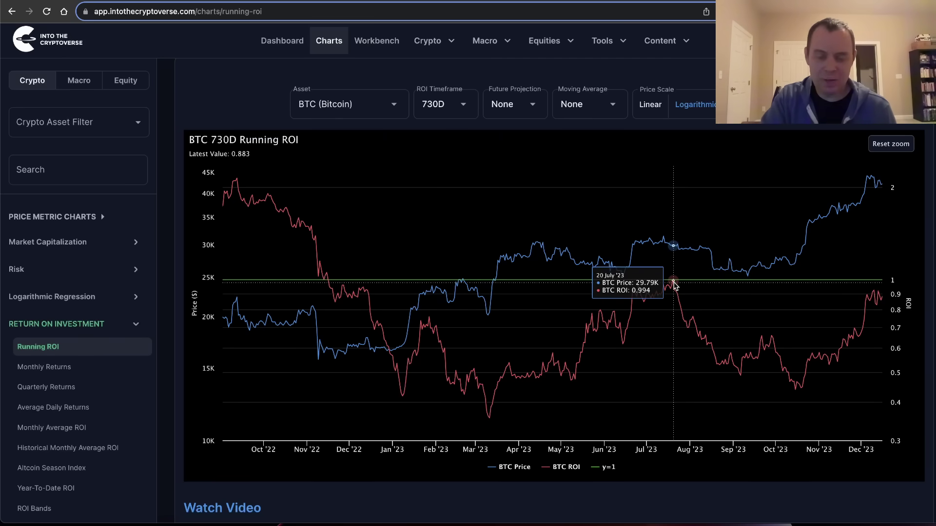
left_click(891, 144)
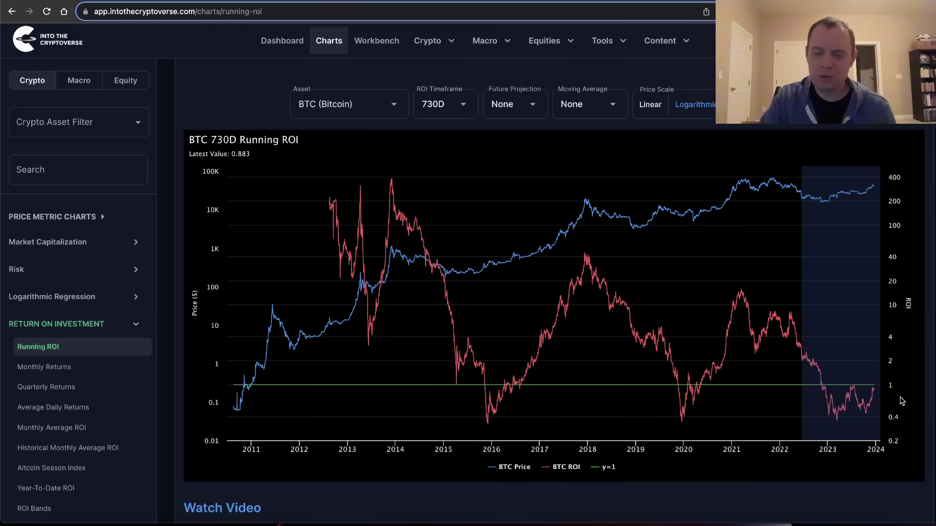
left_click_drag(801, 397, 901, 401)
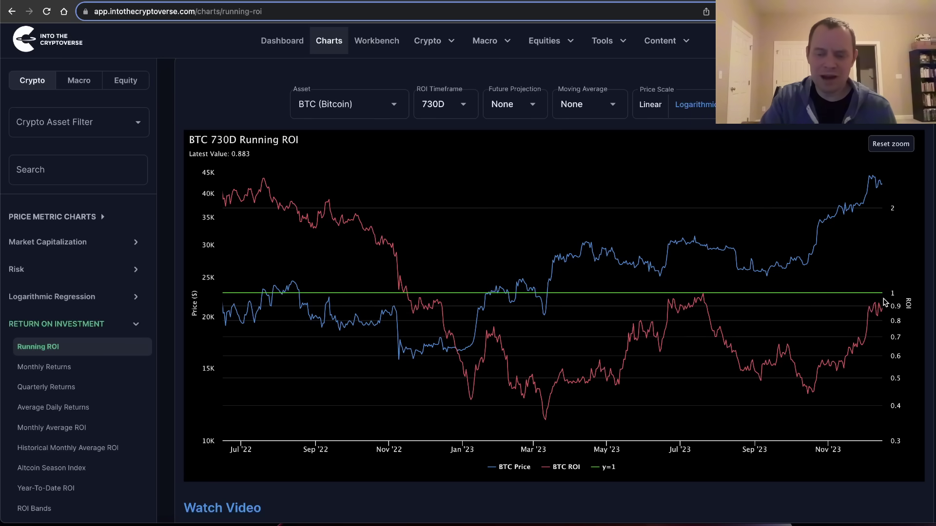
left_click(886, 144)
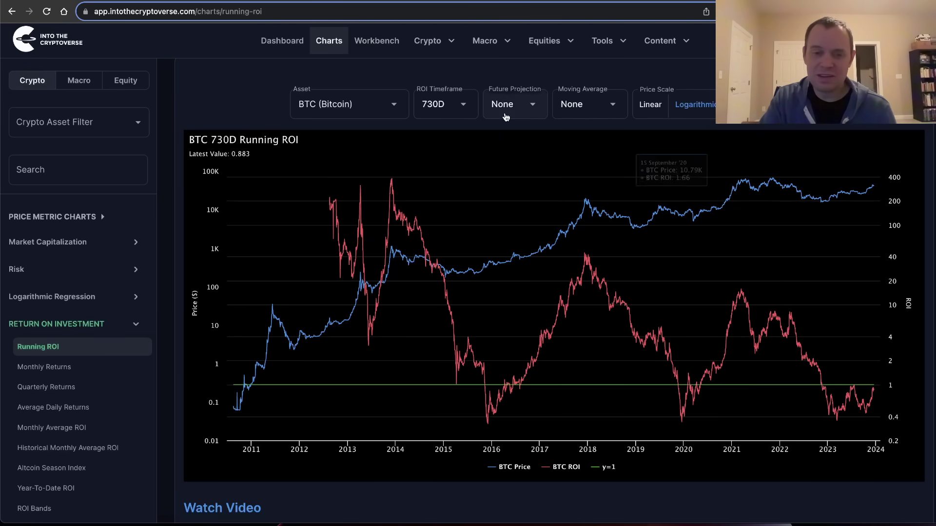
Step: Keep 730D and apply a 50000 price projection dated 31 December 2023
left_click(457, 111)
left_click(517, 106)
left_click(527, 112)
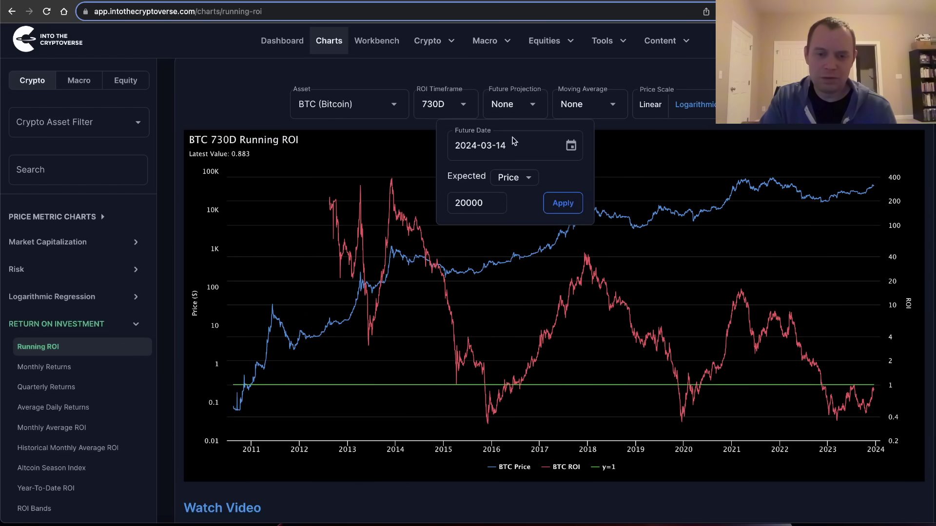
left_click_drag(463, 202, 449, 205)
type("5")
left_click(568, 146)
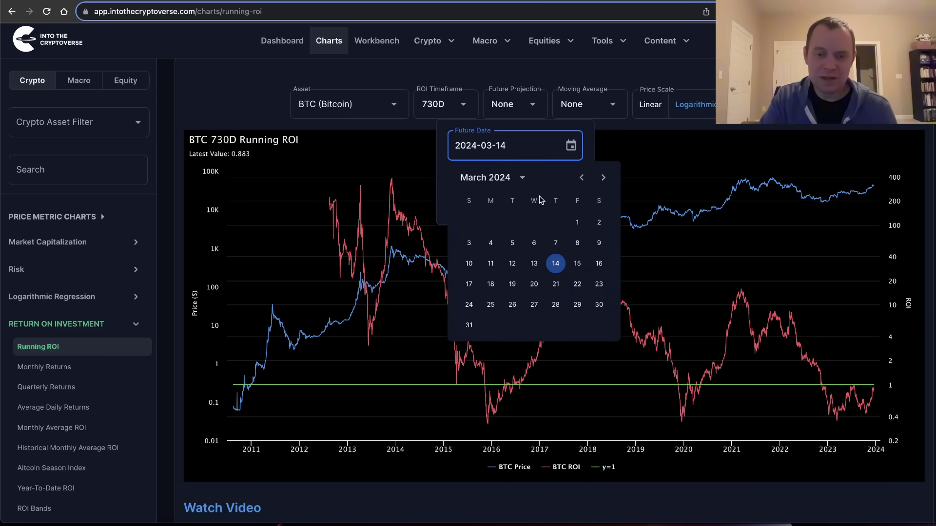
left_click(582, 178)
left_click(581, 177)
left_click(582, 177)
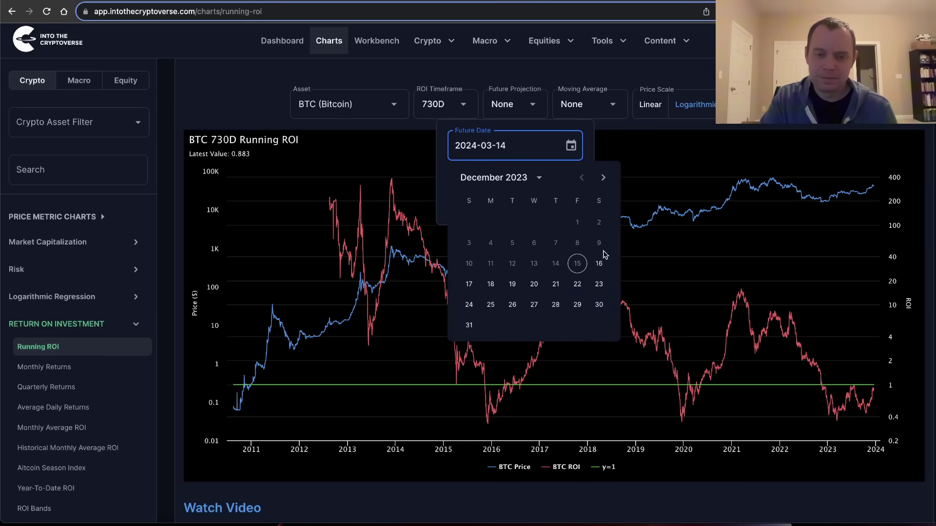
left_click(468, 330)
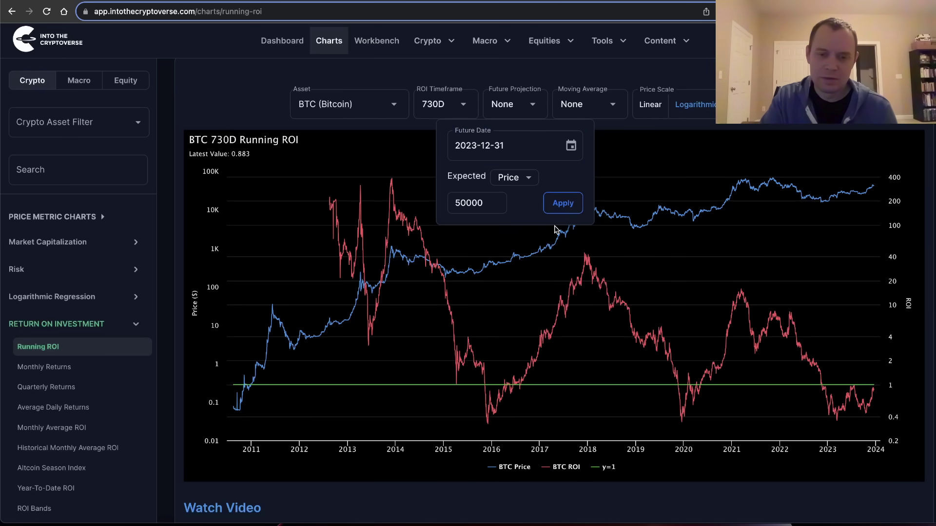
left_click(563, 204)
Step: Zoom to July 2022–January 2024 and move the projection date to 24 December 2023
left_click_drag(803, 385, 924, 385)
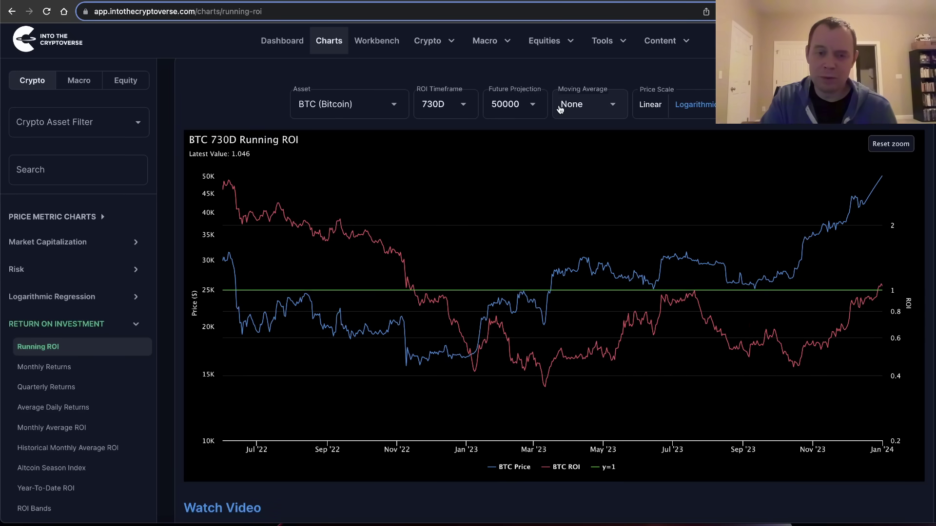
left_click(503, 110)
left_click(499, 162)
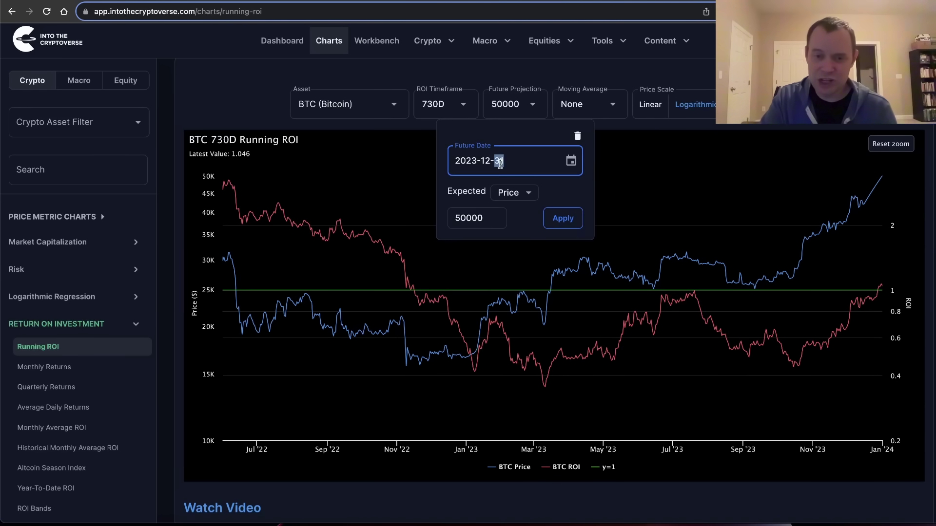
left_click(579, 166)
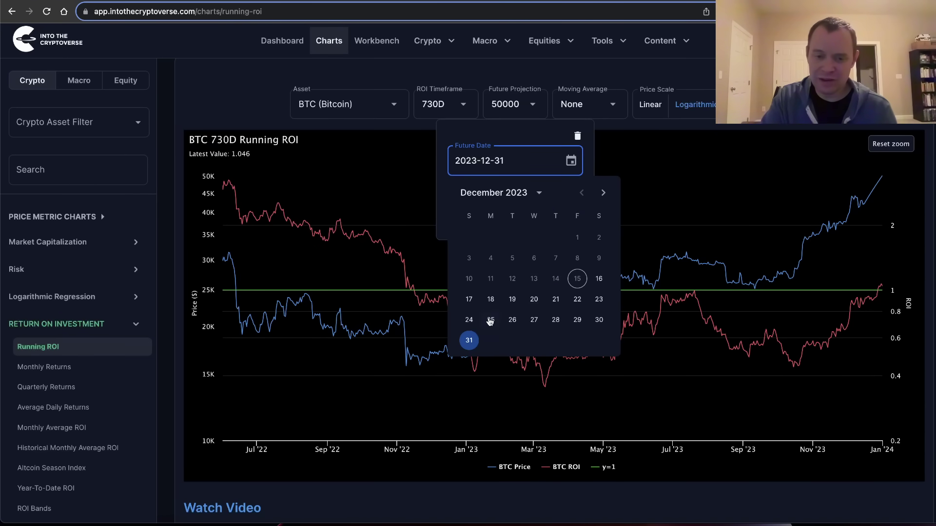
left_click(469, 320)
left_click(560, 273)
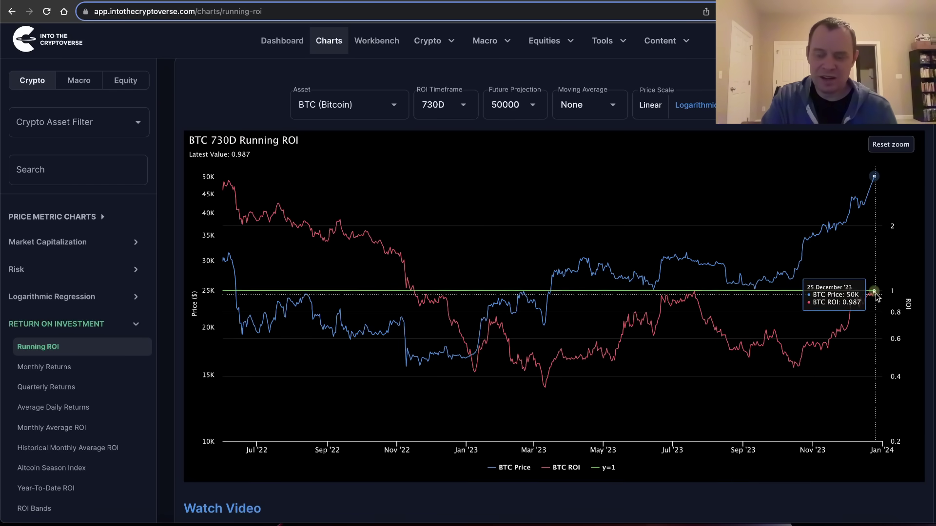
Step: Reset the zoom so the BTC 730D Running ROI chart spans 2011–2024 again
left_click(904, 148)
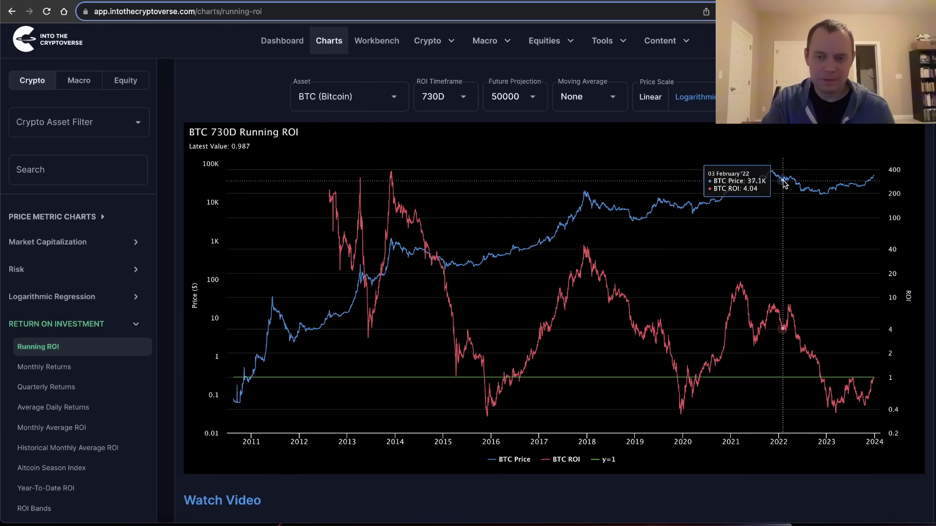
Step: Set the ROI Timeframe to 90D, showing a latest BTC value of 1.908
left_click(451, 108)
left_click(415, 173)
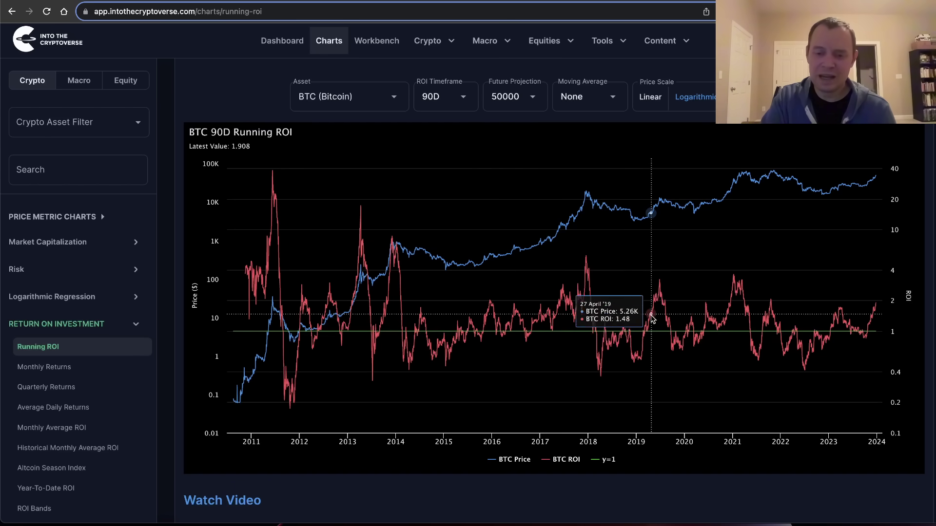
Step: Try the 30D and 3Y ROI timeframes, then delete the BTC future price projection
left_click(418, 97)
left_click(420, 99)
left_click(441, 98)
left_click(405, 125)
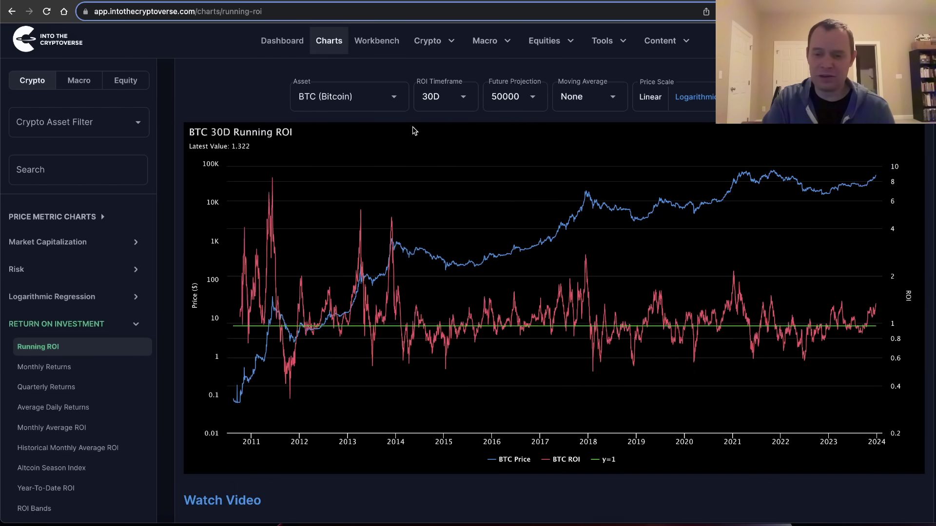
left_click(429, 97)
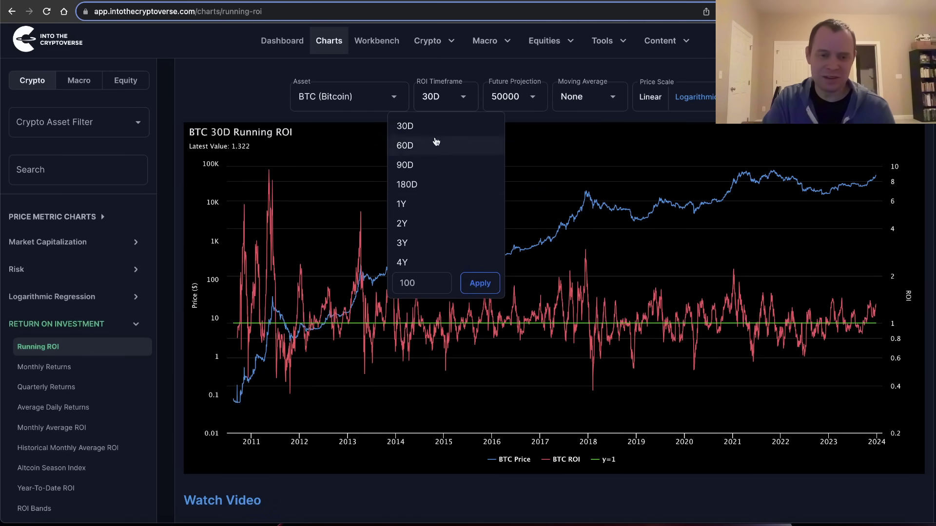
left_click(412, 242)
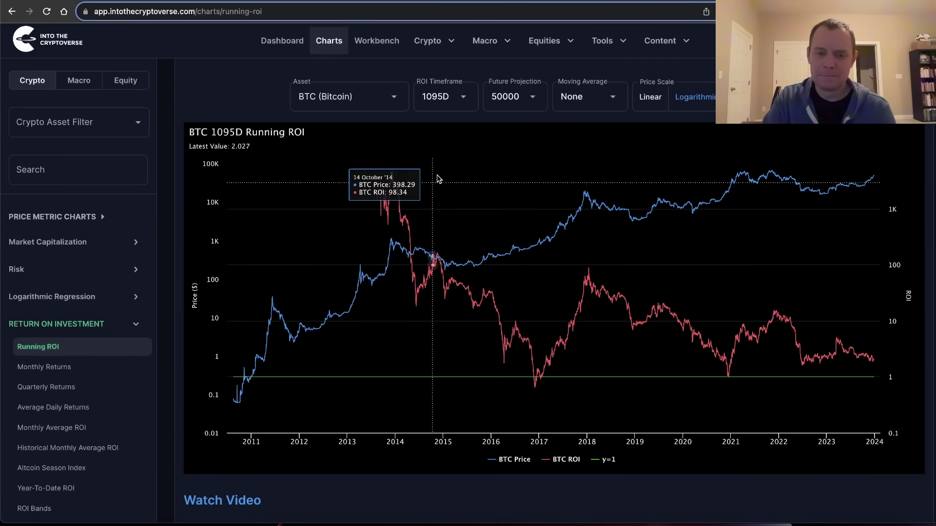
left_click(518, 100)
left_click(578, 131)
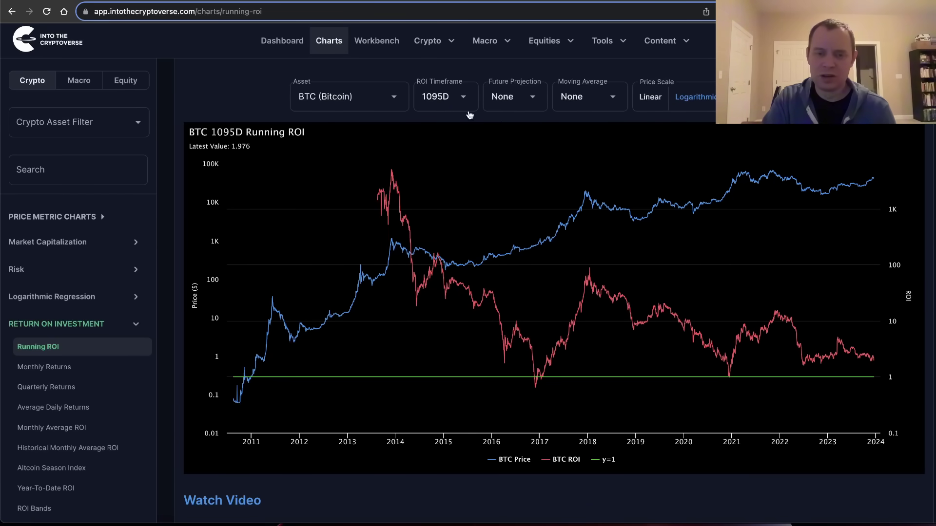
Step: Cycle the ROI timeframe through 4Y, 2Y, 90D and 30D, ending on 90D (latest 1.588)
left_click(453, 102)
left_click(408, 259)
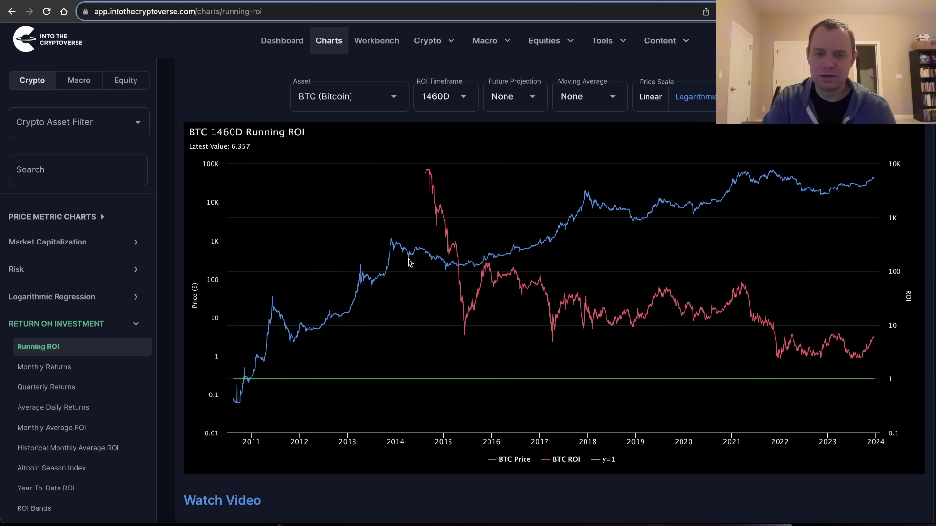
left_click(435, 95)
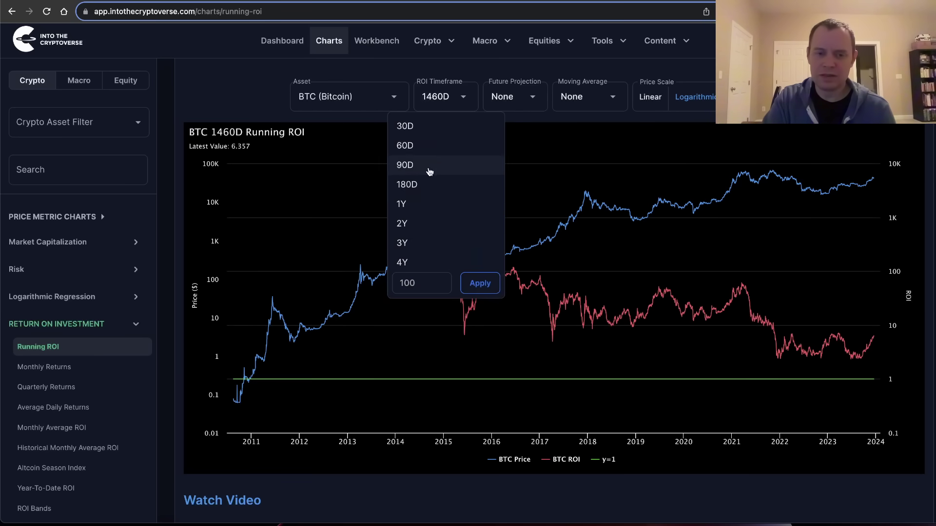
left_click(407, 225)
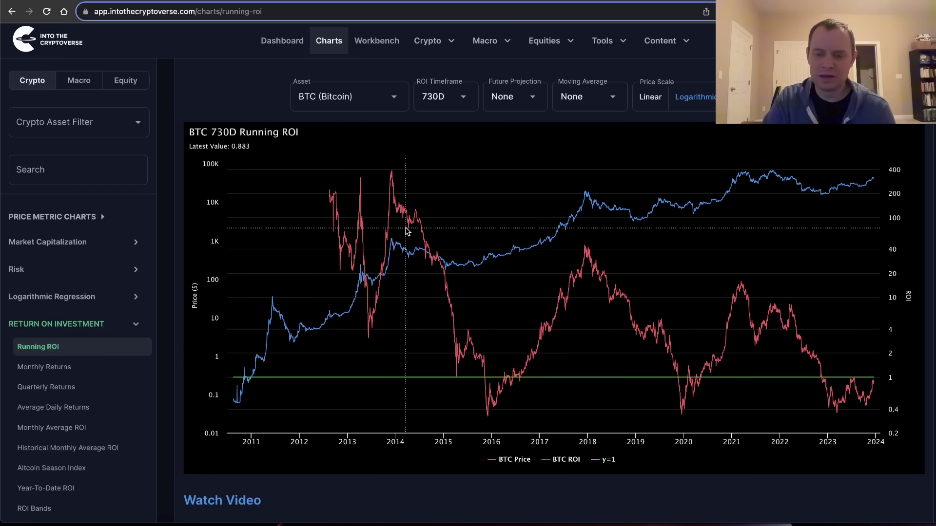
left_click(450, 101)
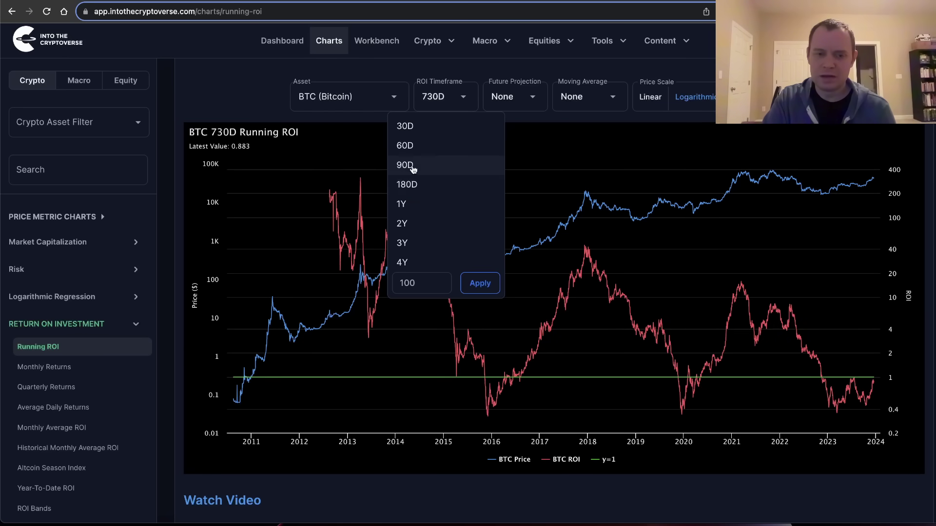
left_click(412, 164)
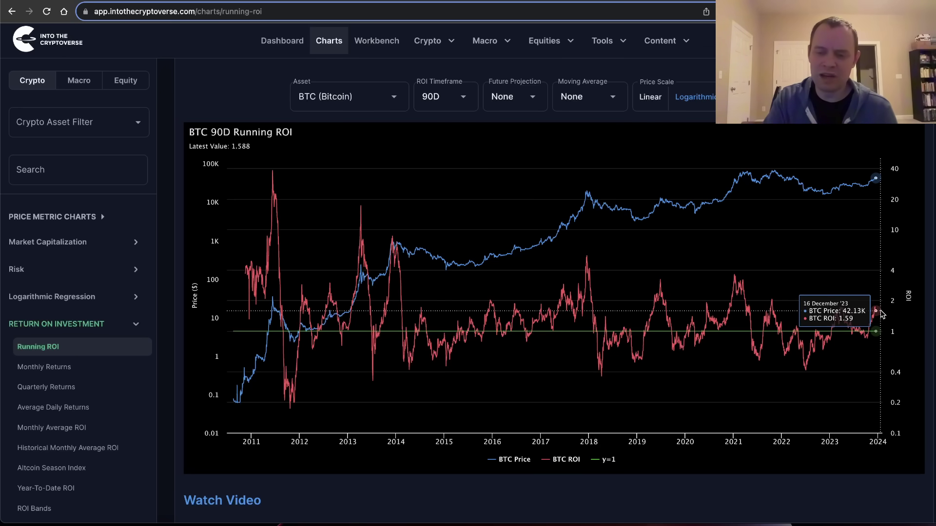
left_click(441, 97)
left_click(408, 127)
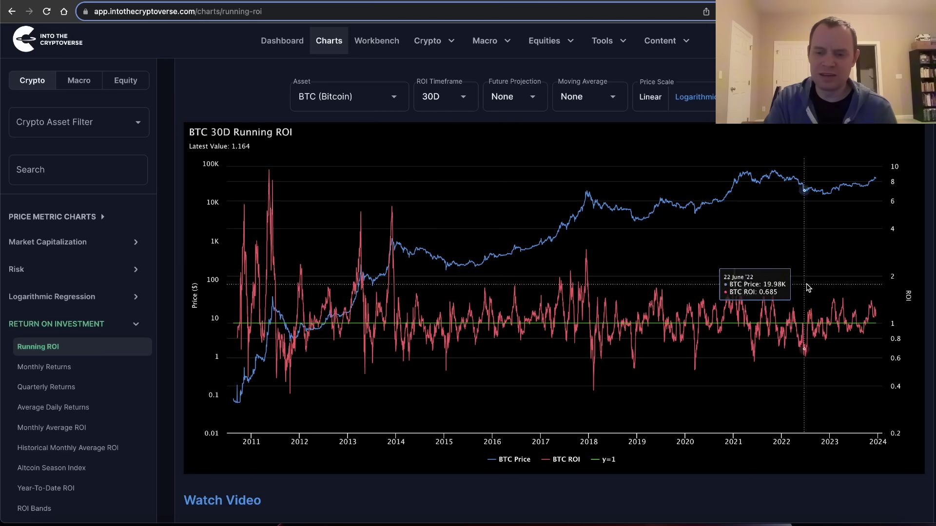
left_click(432, 98)
left_click(405, 165)
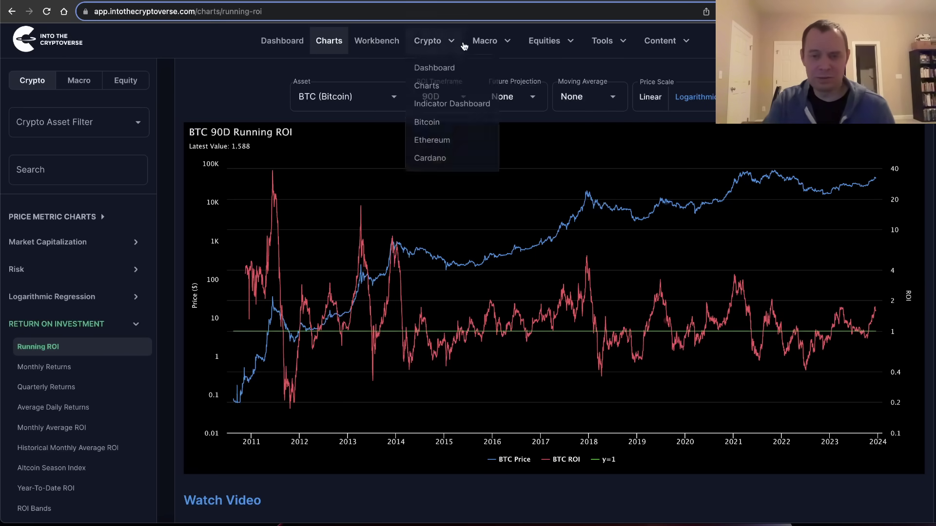
Step: Choose AAPL (Apple Inc) from the US Market assets and set the ROI timeframe to 1Y
left_click(339, 97)
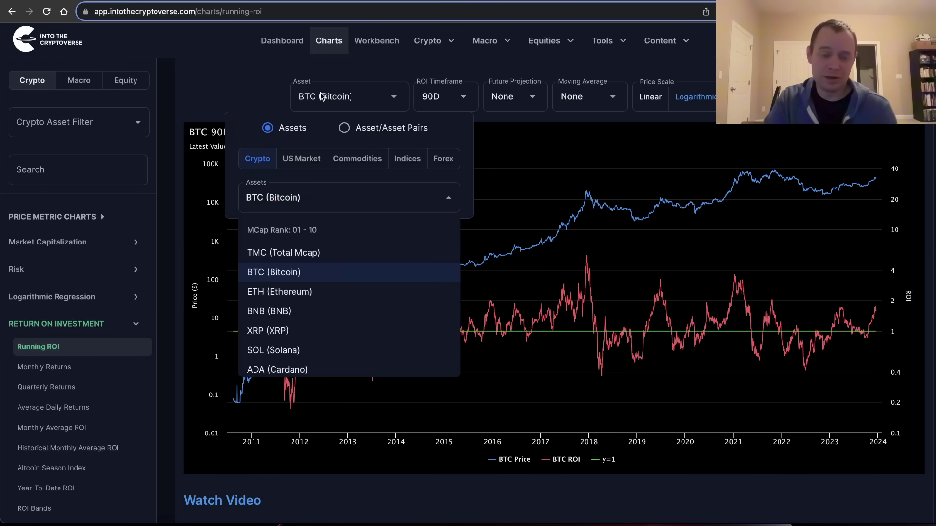
scroll(308, 263, "down", 15)
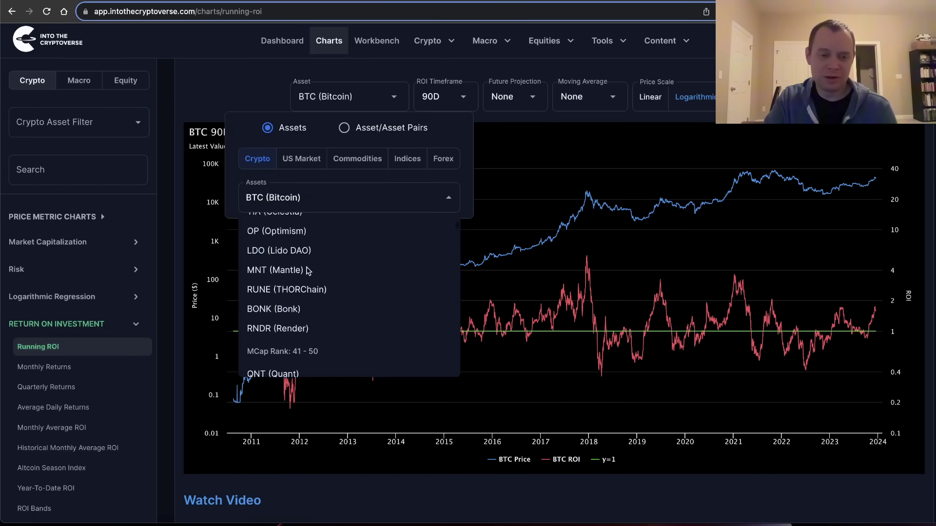
scroll(308, 271, "down", 6)
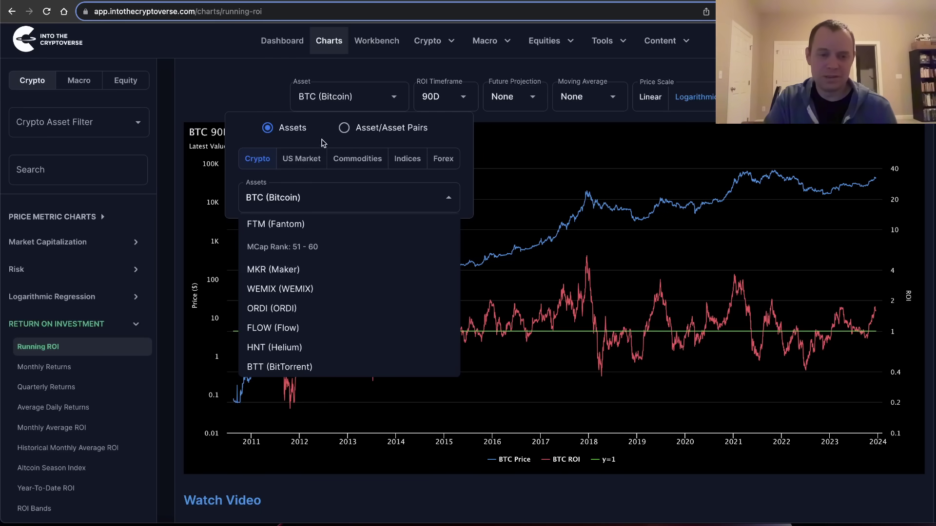
left_click(405, 160)
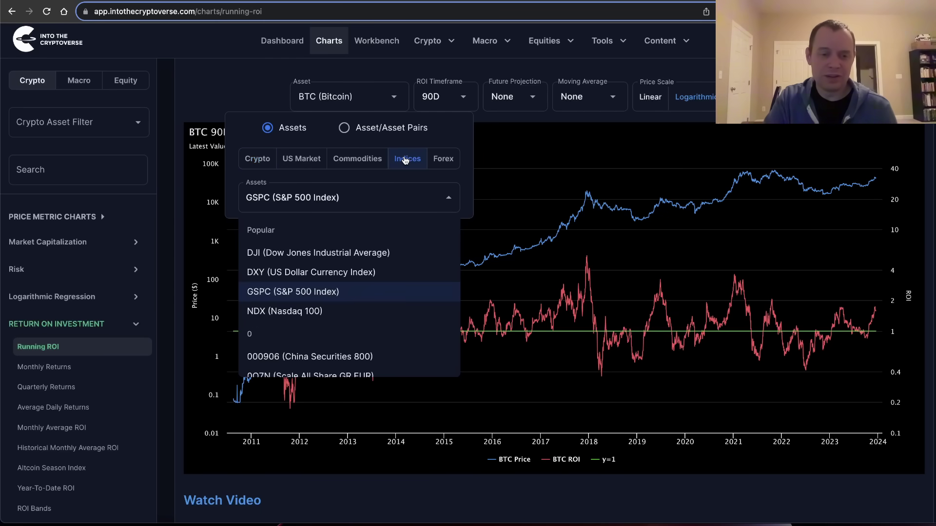
left_click(309, 160)
left_click(310, 254)
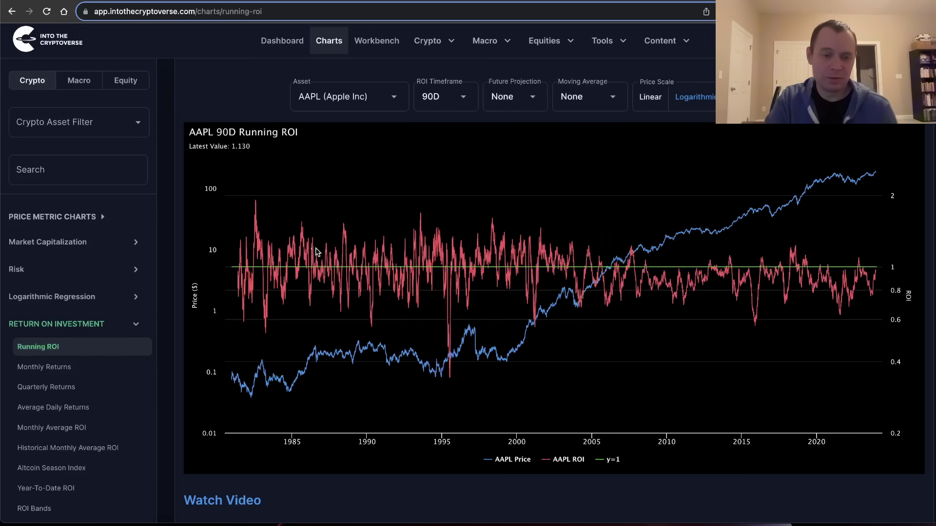
left_click(436, 96)
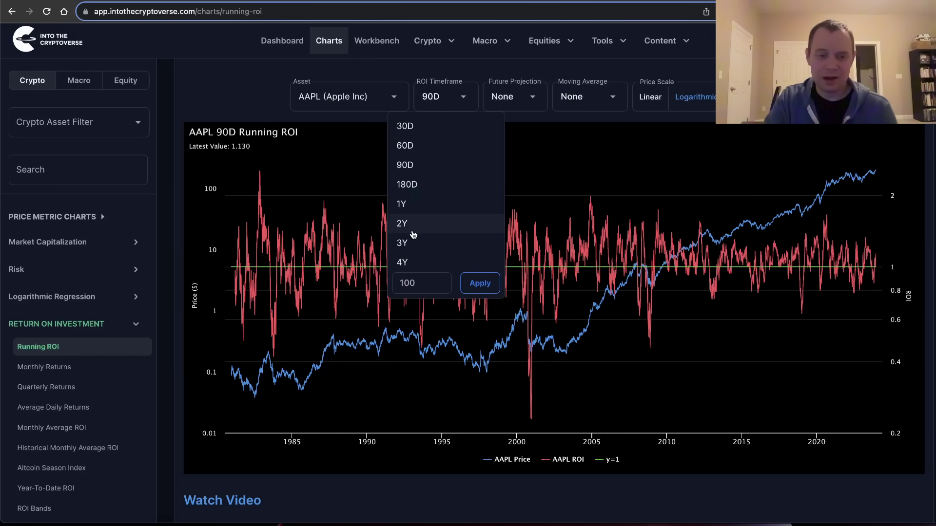
left_click(412, 203)
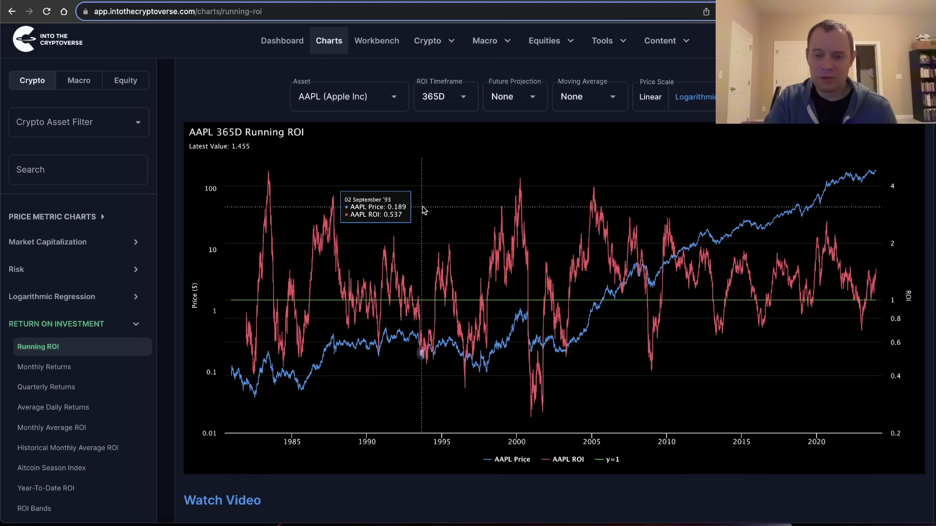